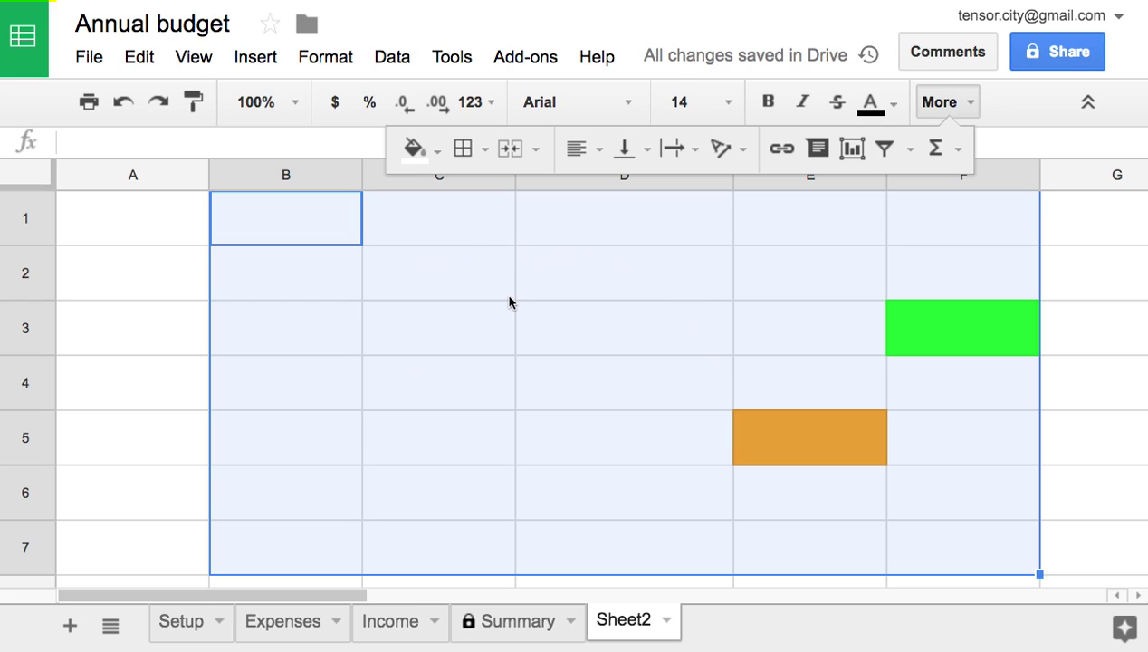
Reset the fill colour of the selected cells B1:F7 and narrow column D.
left_click(419, 148)
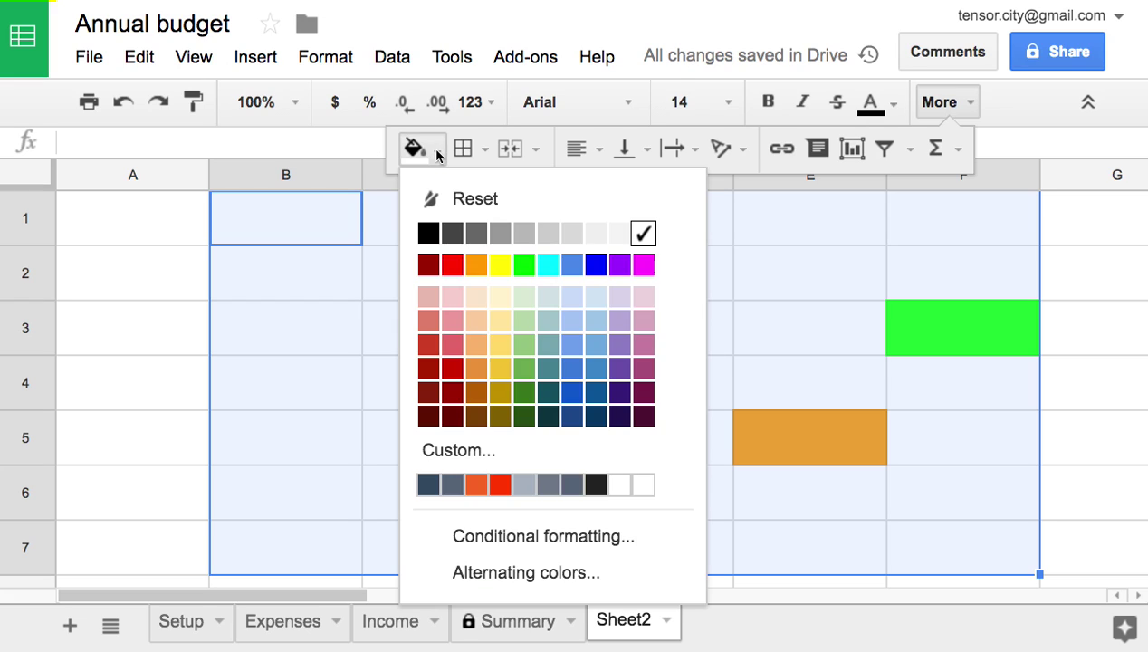
left_click(483, 208)
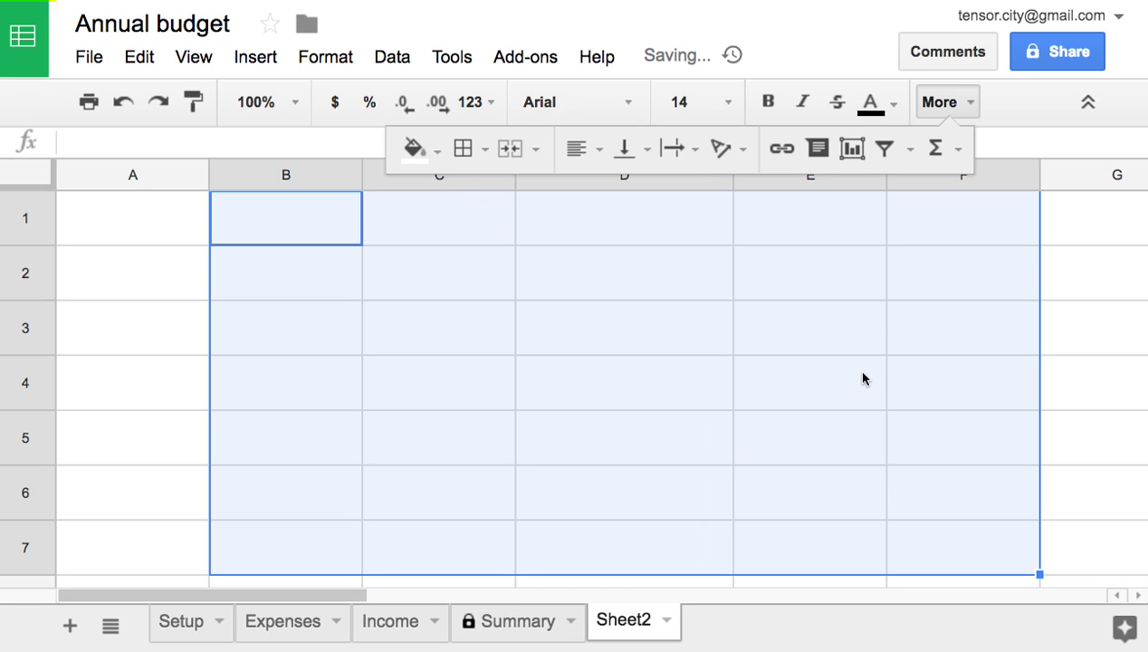
left_click(470, 276)
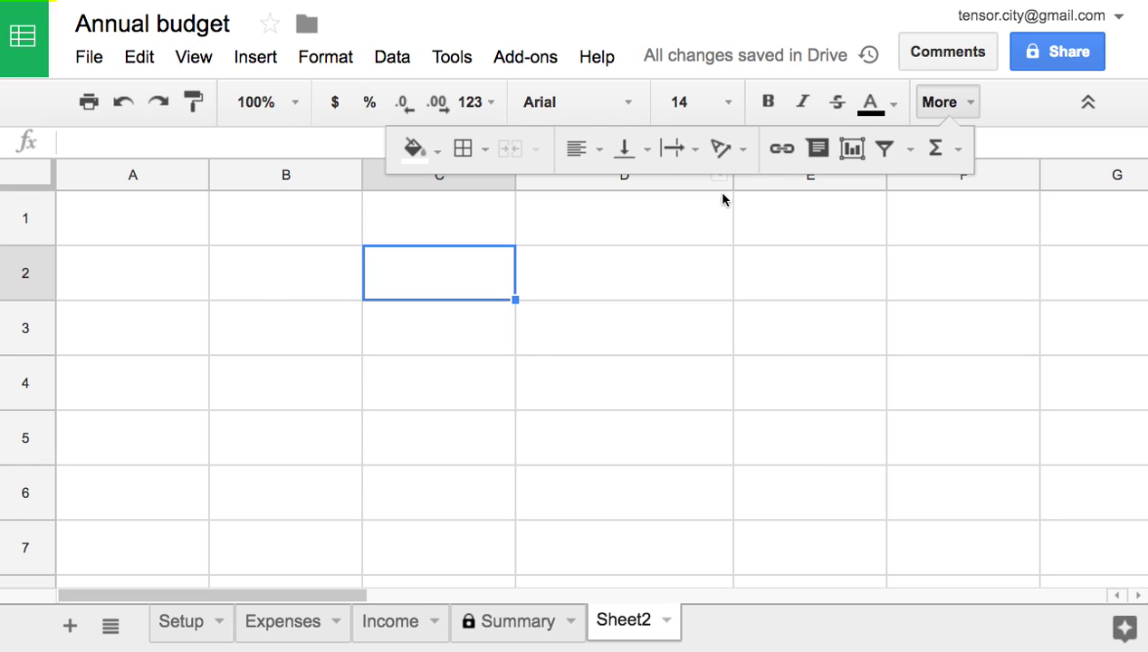
left_click_drag(736, 185, 684, 185)
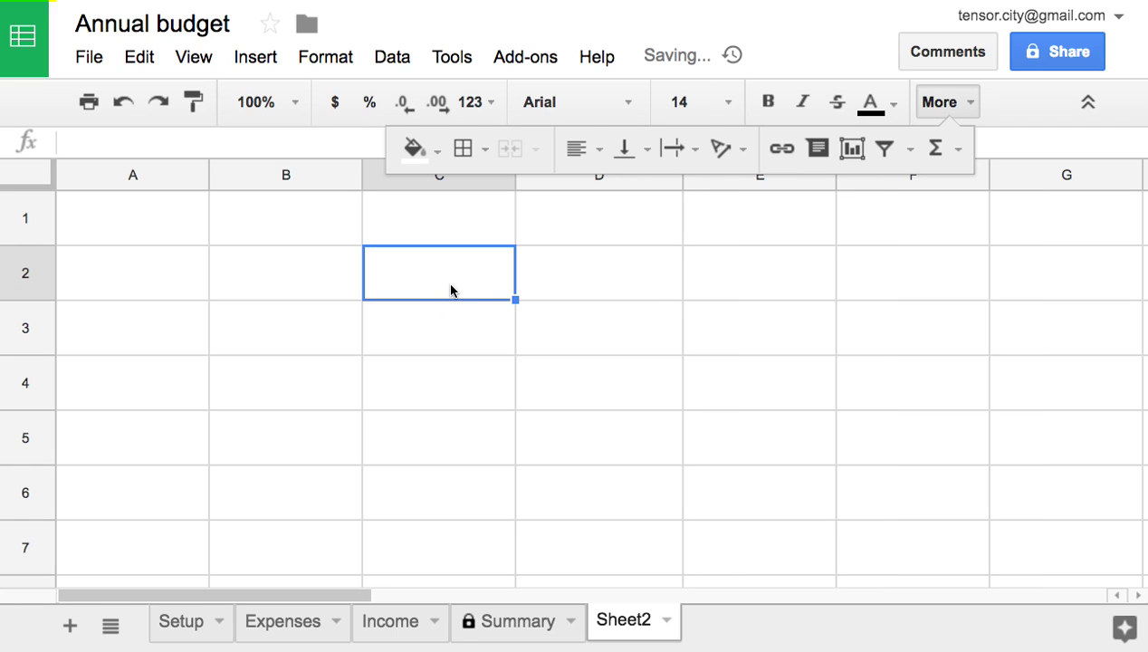
Enter 20 in cell C2 and fill it down to C4.
type("2")
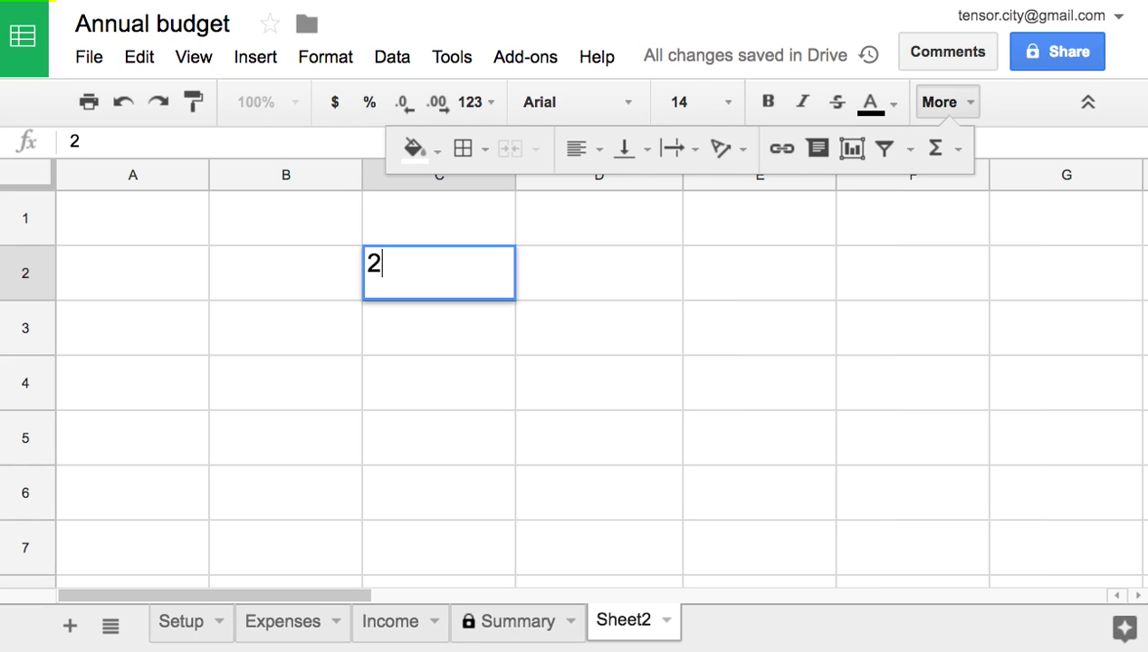
type("0")
left_click(427, 319)
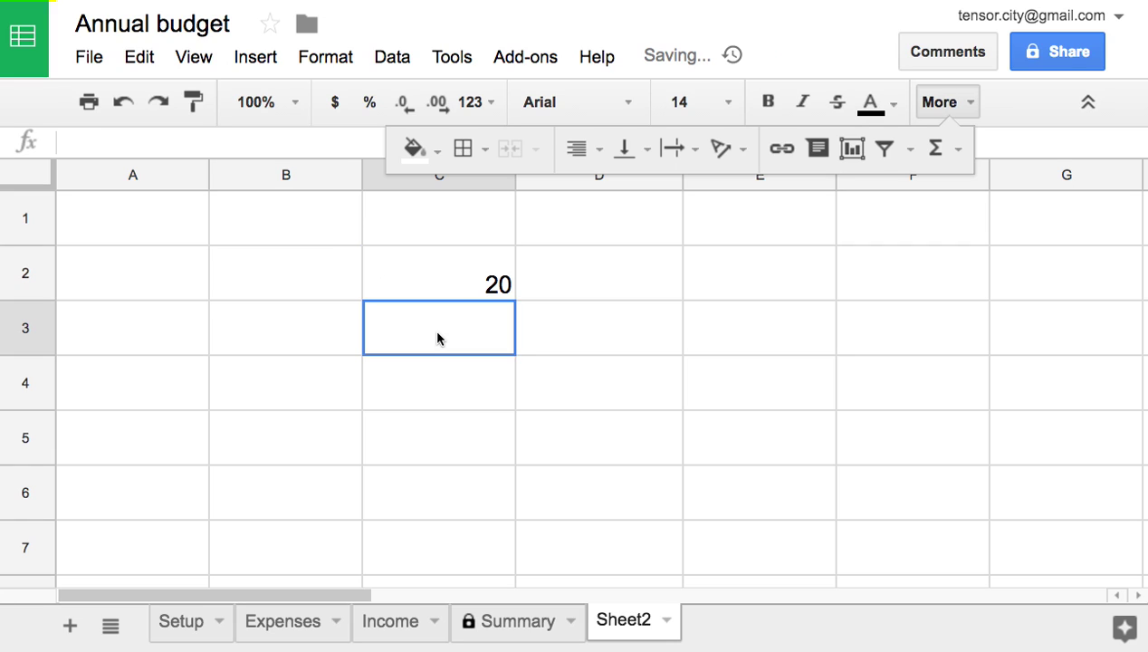
left_click(466, 289)
left_click_drag(513, 299, 509, 391)
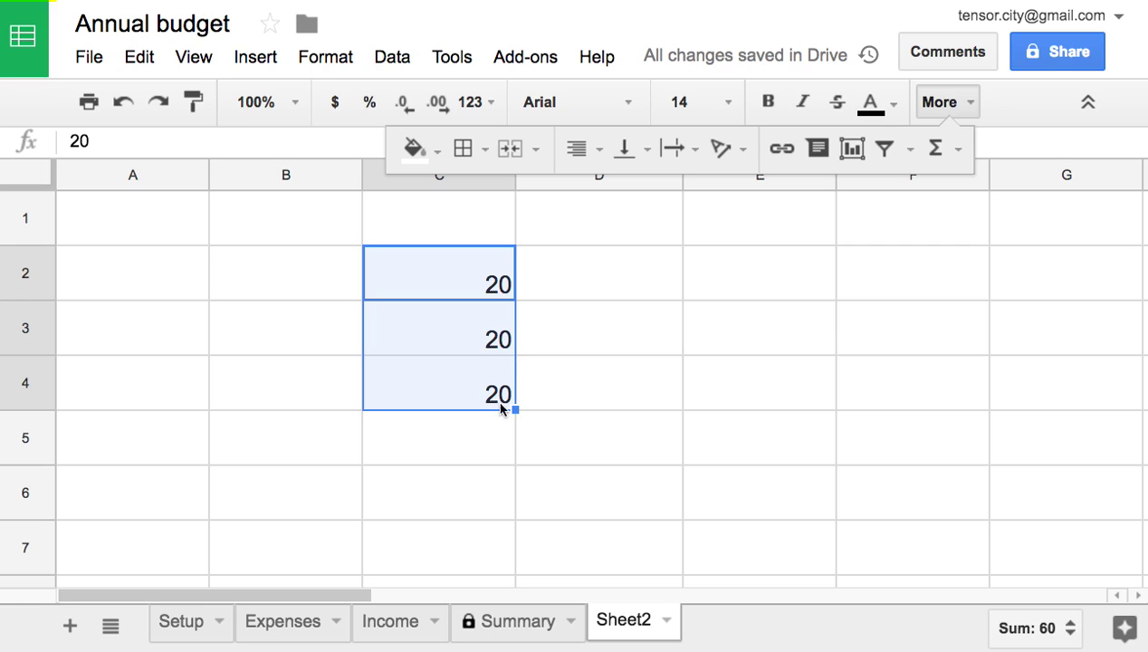
Change C3 to 30 and extend the series from C2:C3 down to 60 in C6.
left_click(509, 342)
double_click(490, 335)
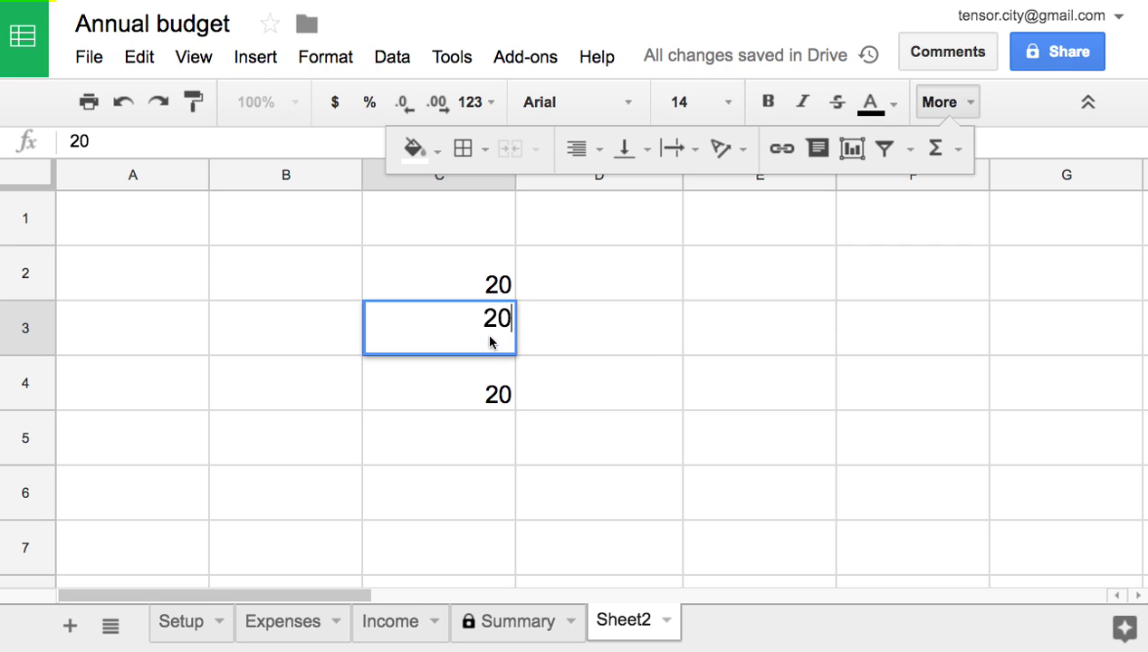
left_click_drag(483, 319, 515, 493)
type("3")
key("Tab")
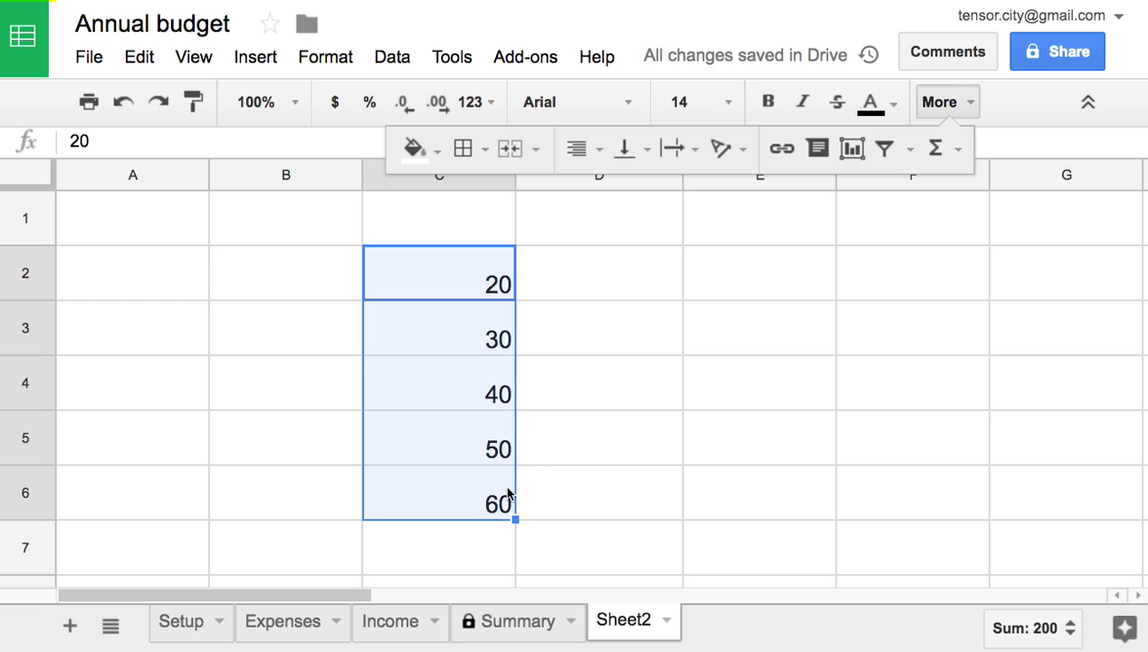
left_click(475, 284)
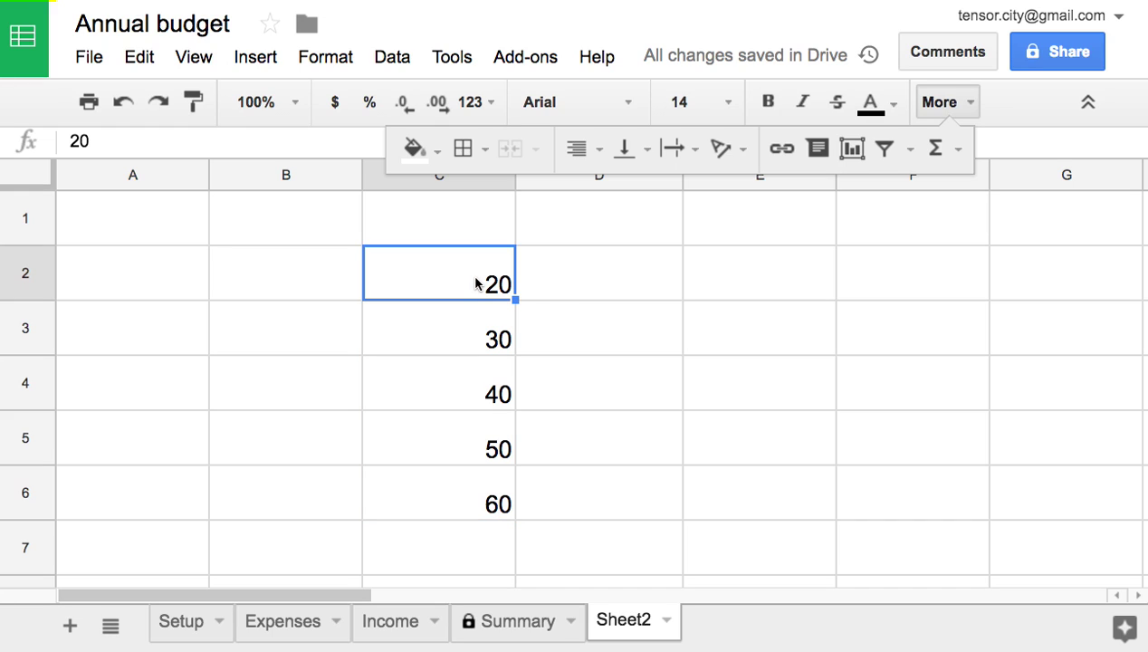
Enter the text "Selected Cell or Cells(= Block)" in cell D2.
double_click(638, 292)
type("S")
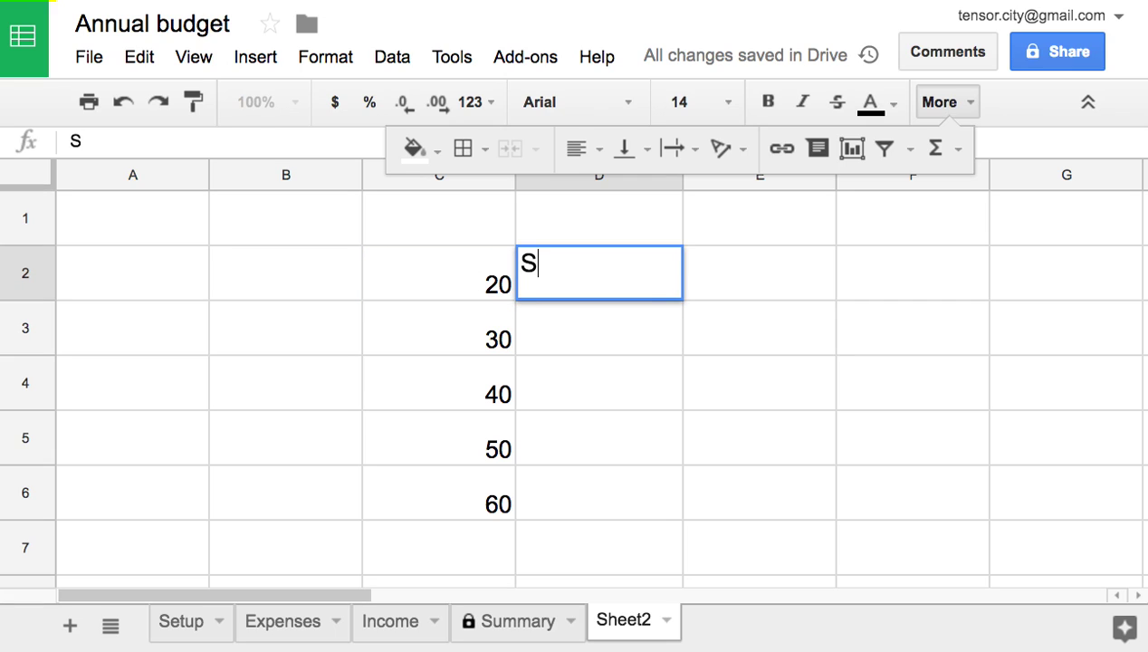
type("eleced C")
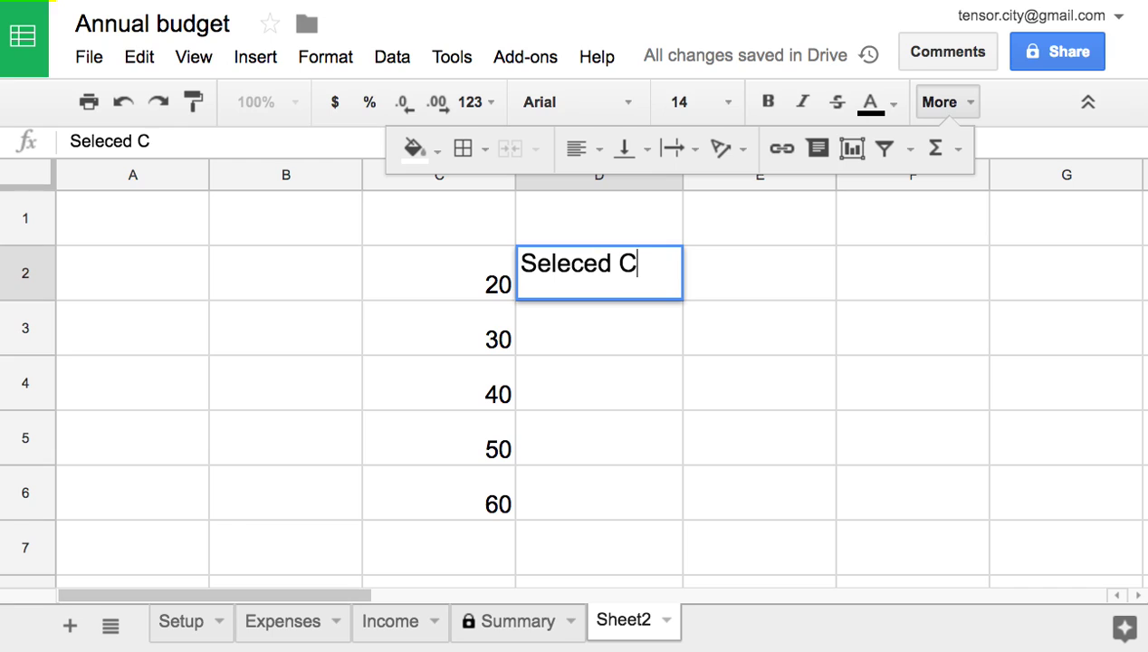
type("ell or ")
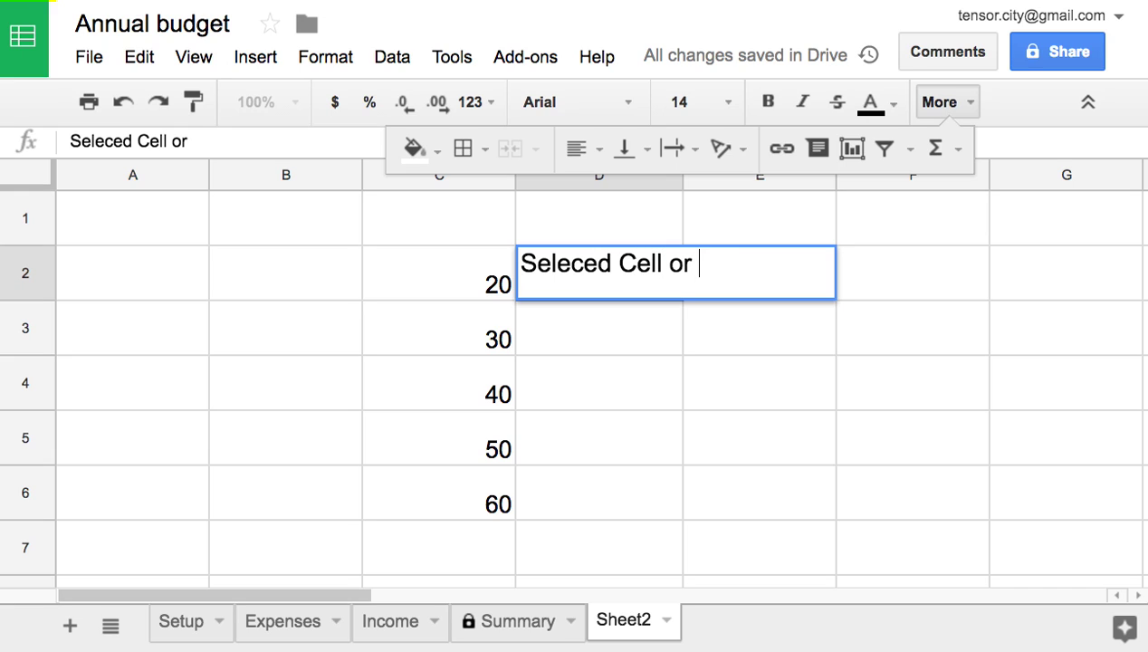
type("Cells(B")
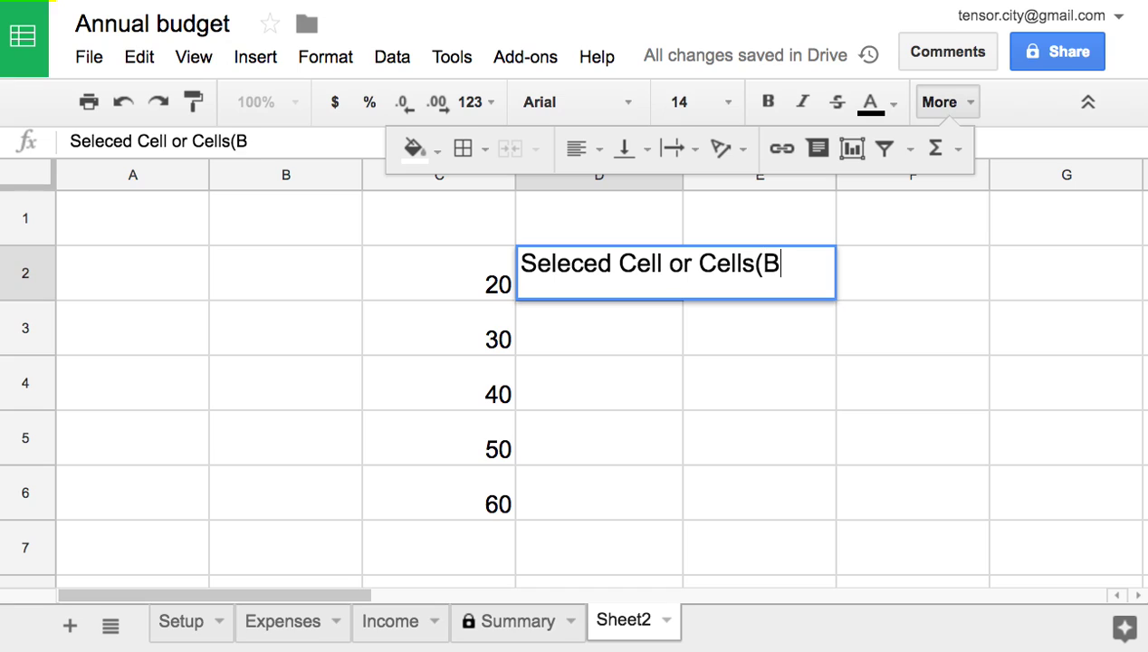
key("BackSpace")
type("-=")
key("BackSpace")
key("BackSpace")
type("= Block")
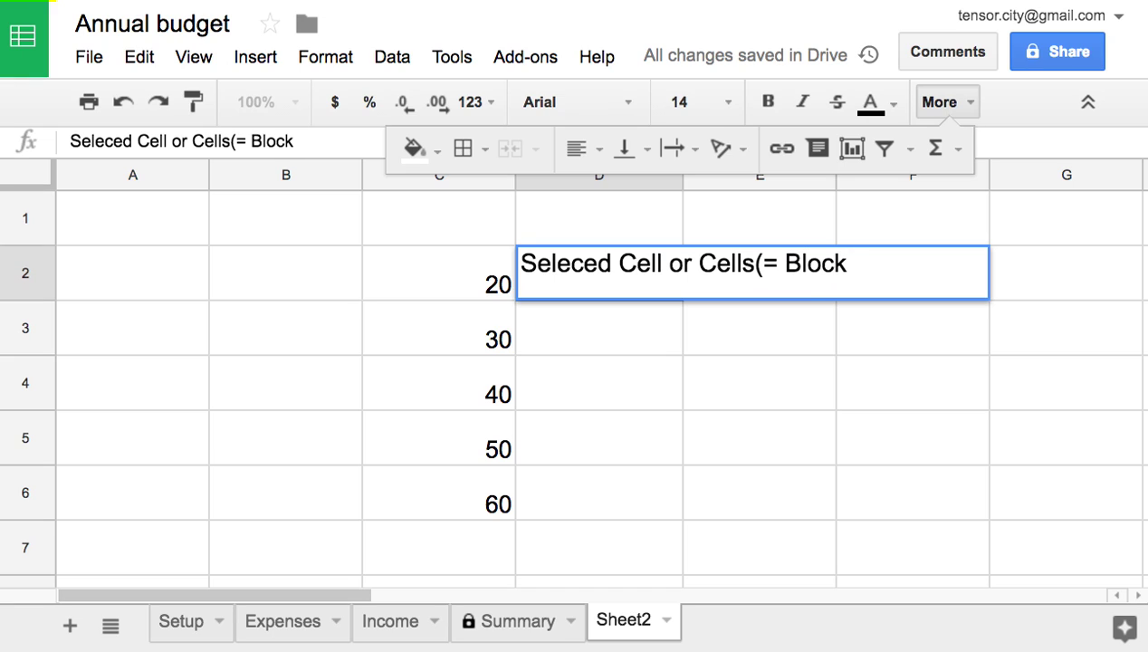
type(")")
left_click(584, 264)
type("t")
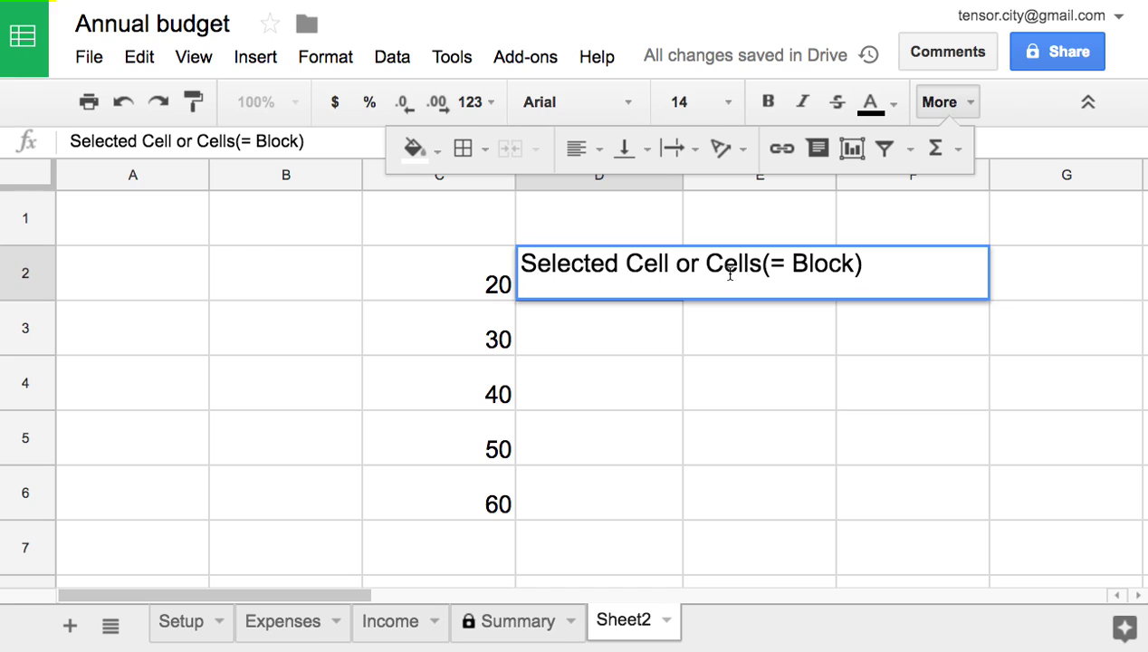
left_click(652, 328)
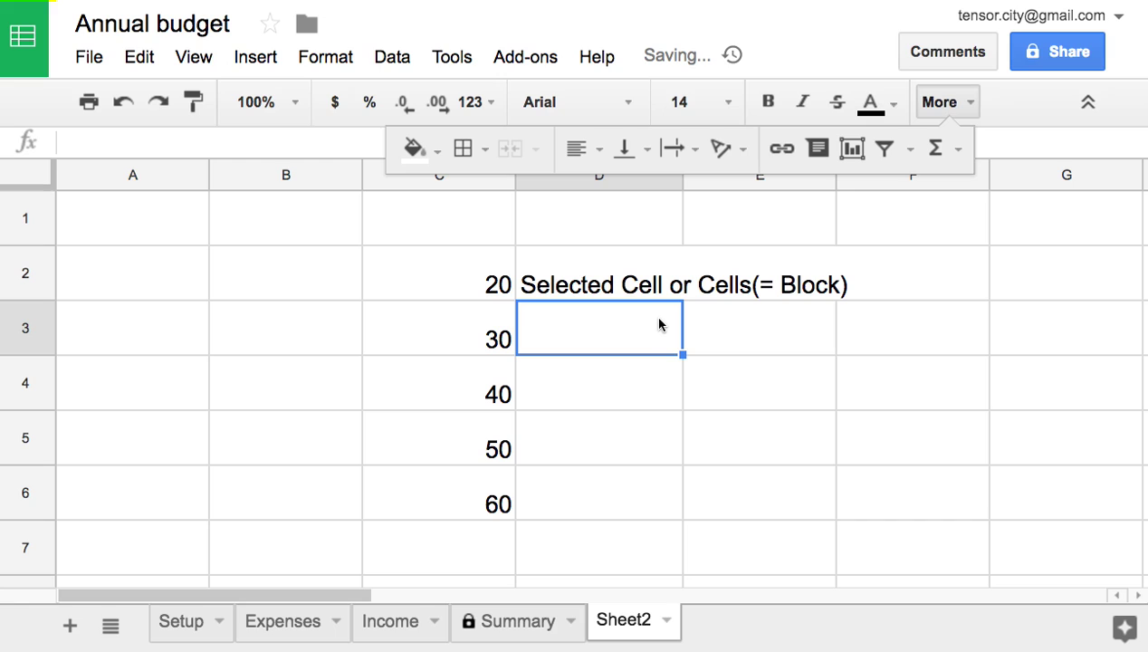
Enter 1 in cell B2 and fill it down to B5.
left_click(324, 275)
type("1")
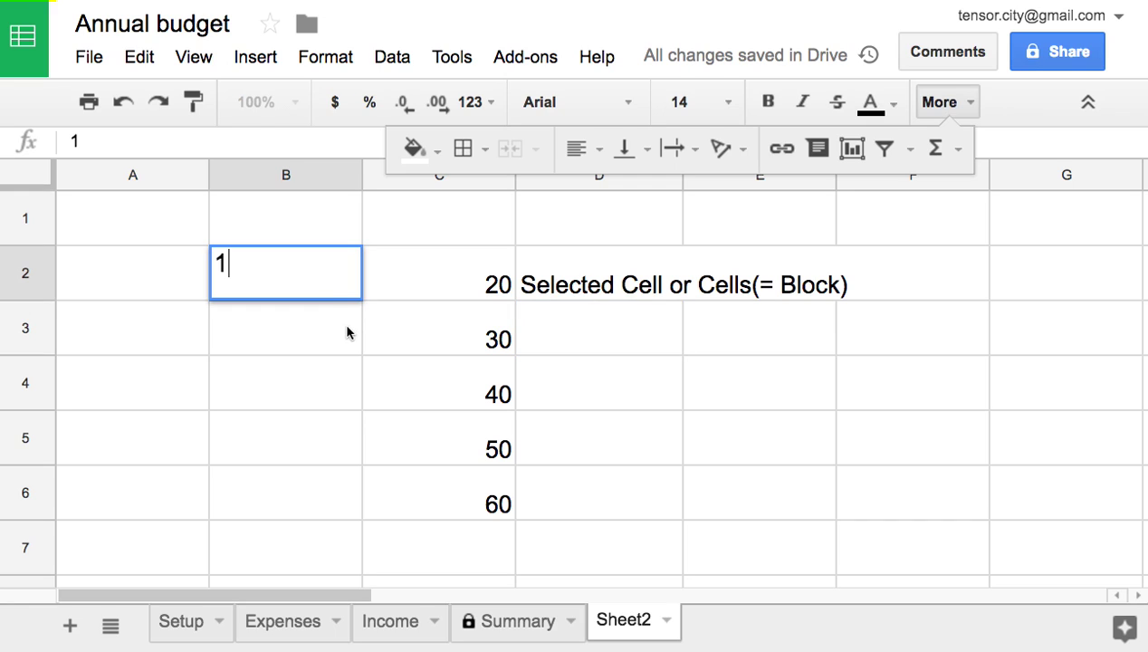
left_click(366, 315)
left_click(351, 294)
left_click_drag(366, 303, 413, 441)
left_click(350, 345)
left_click_drag(350, 345, 356, 441)
left_click(349, 288)
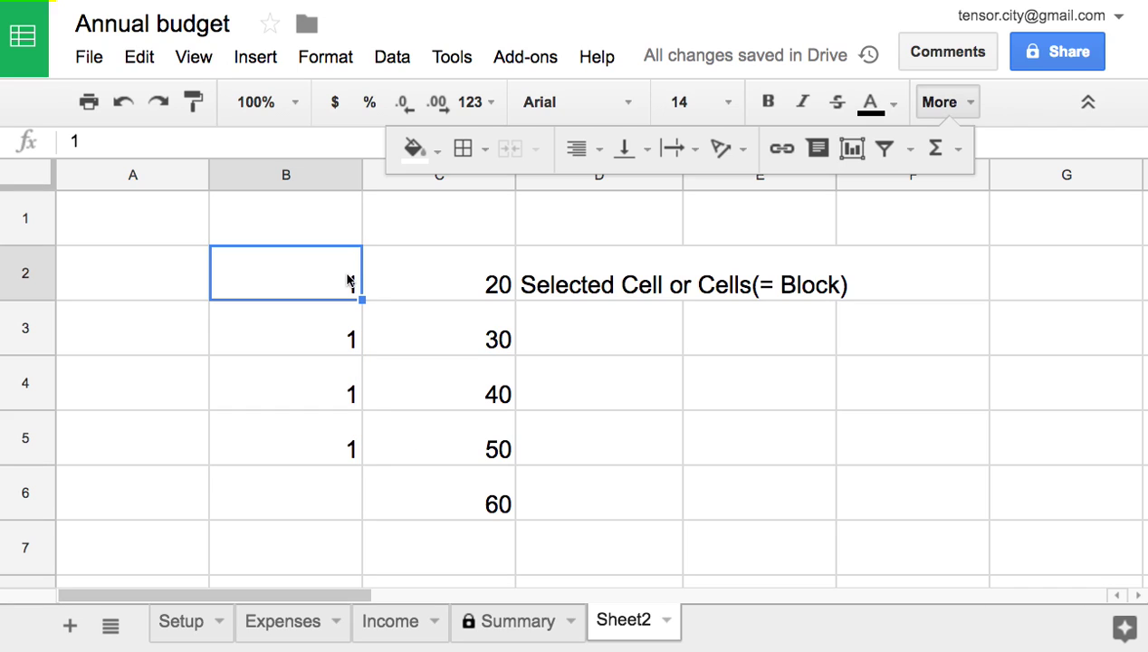
Change B3 to 2 and extend the series from B2:B3 down to 5 in B6.
left_click(346, 340)
type("2")
key("Return")
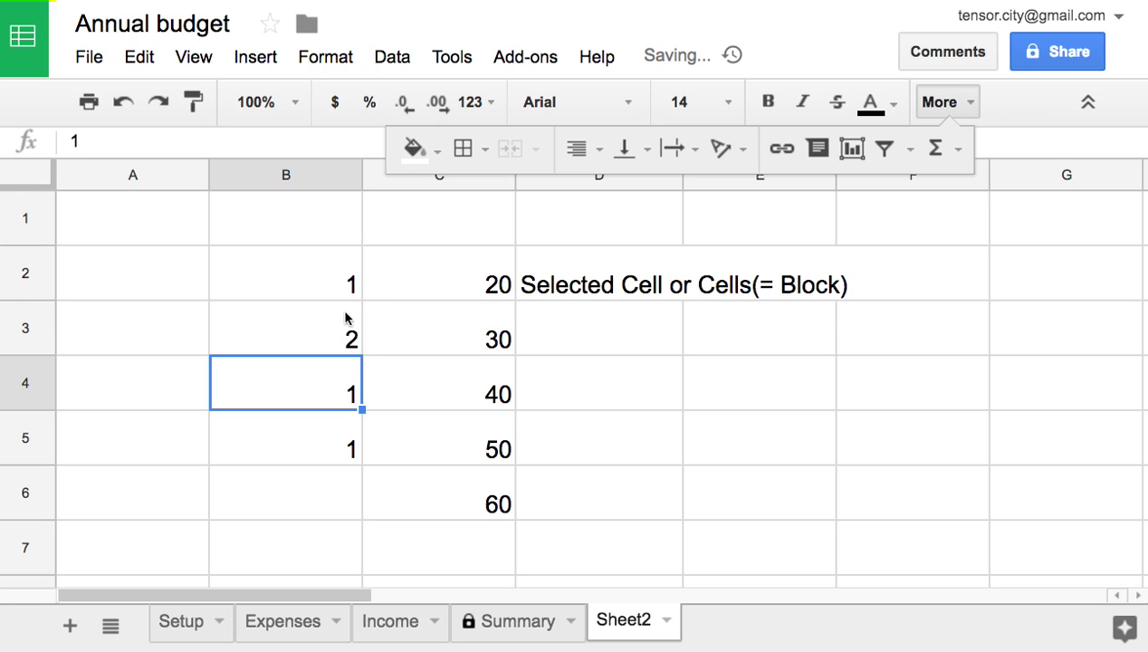
left_click_drag(347, 281, 372, 495)
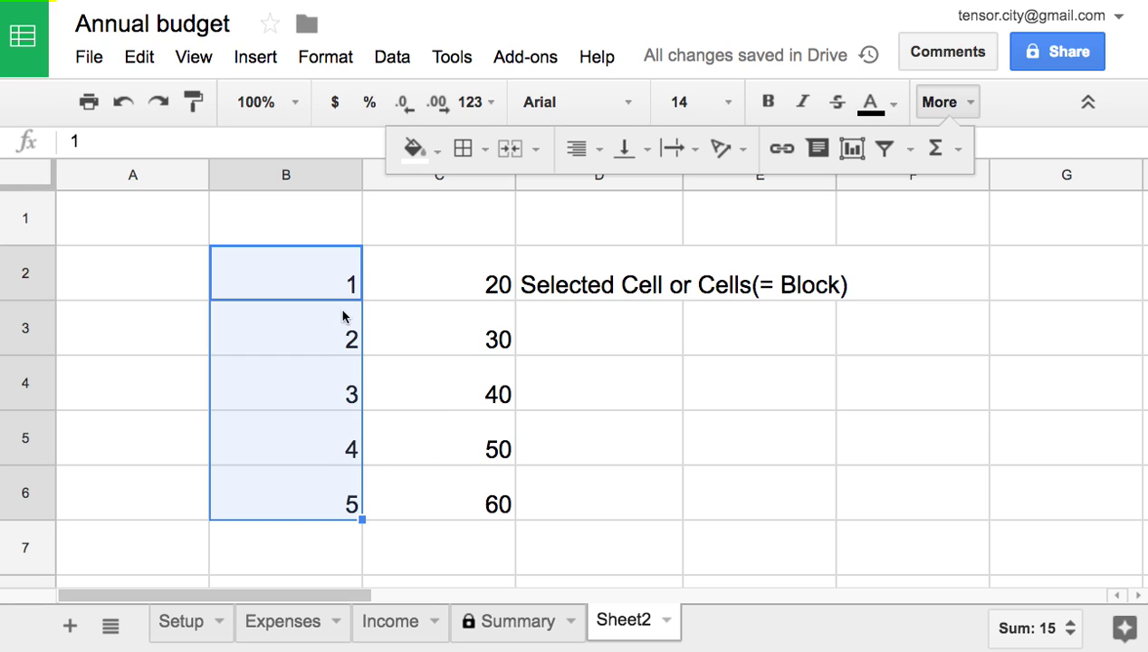
Clear the numbers in B2:B6 and in C5:C6.
key("Delete")
left_click_drag(500, 426, 503, 507)
key("Delete")
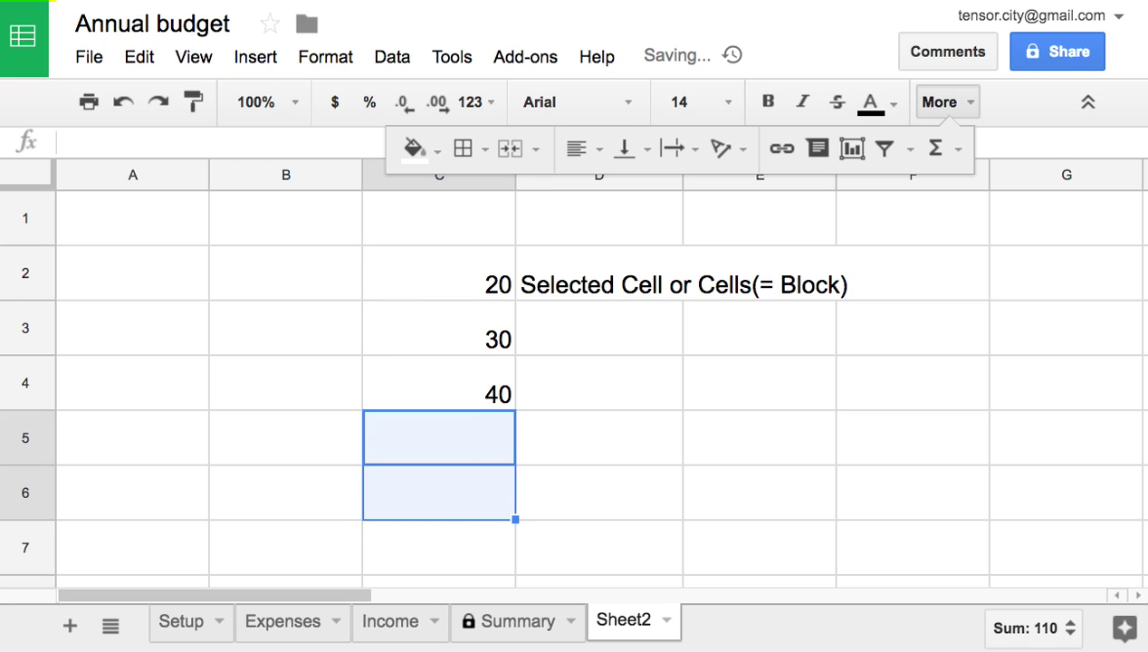
Enter the formula =SUM(C2:C4) in cell C5 using the SUM function and the range C2:C4.
left_click(489, 442)
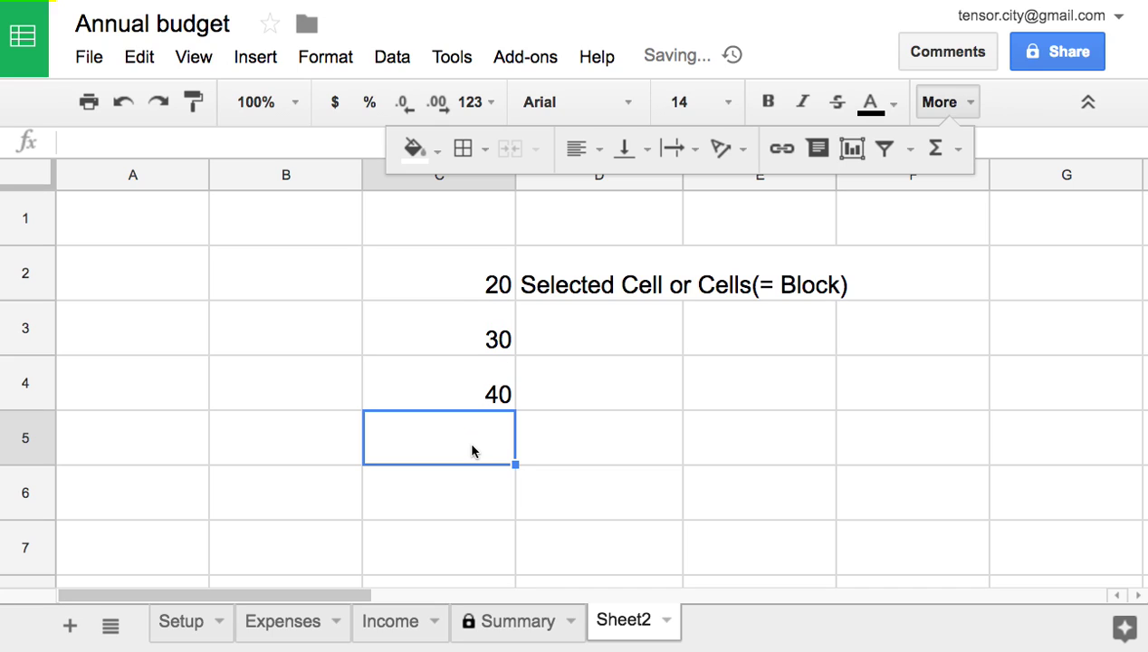
type("=")
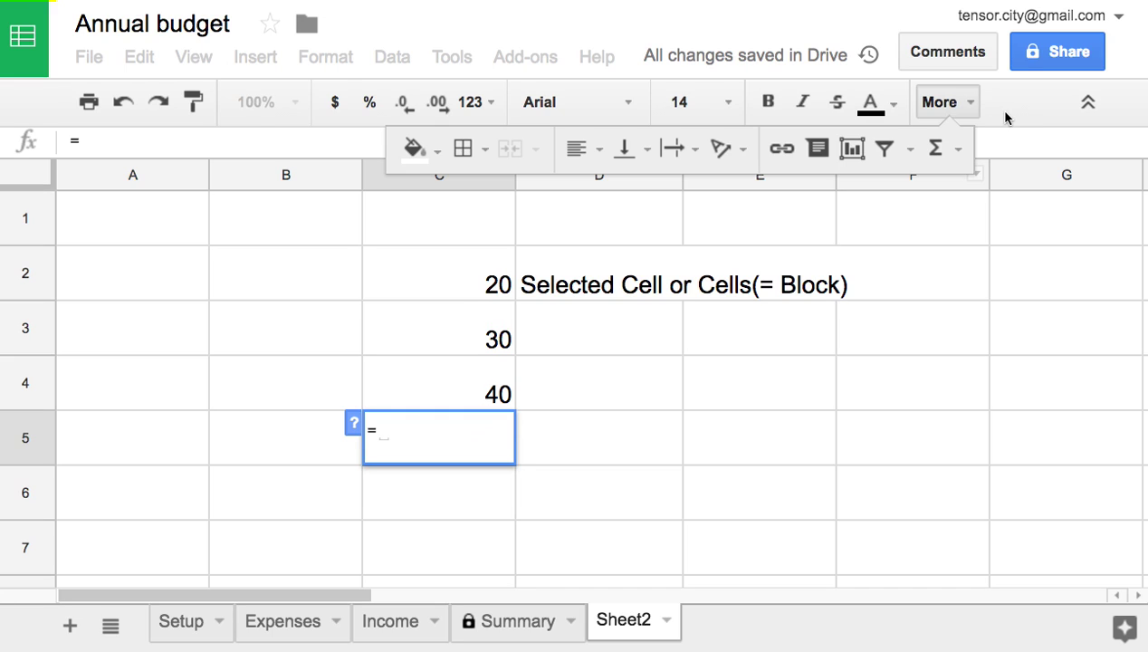
left_click(955, 154)
left_click(962, 194)
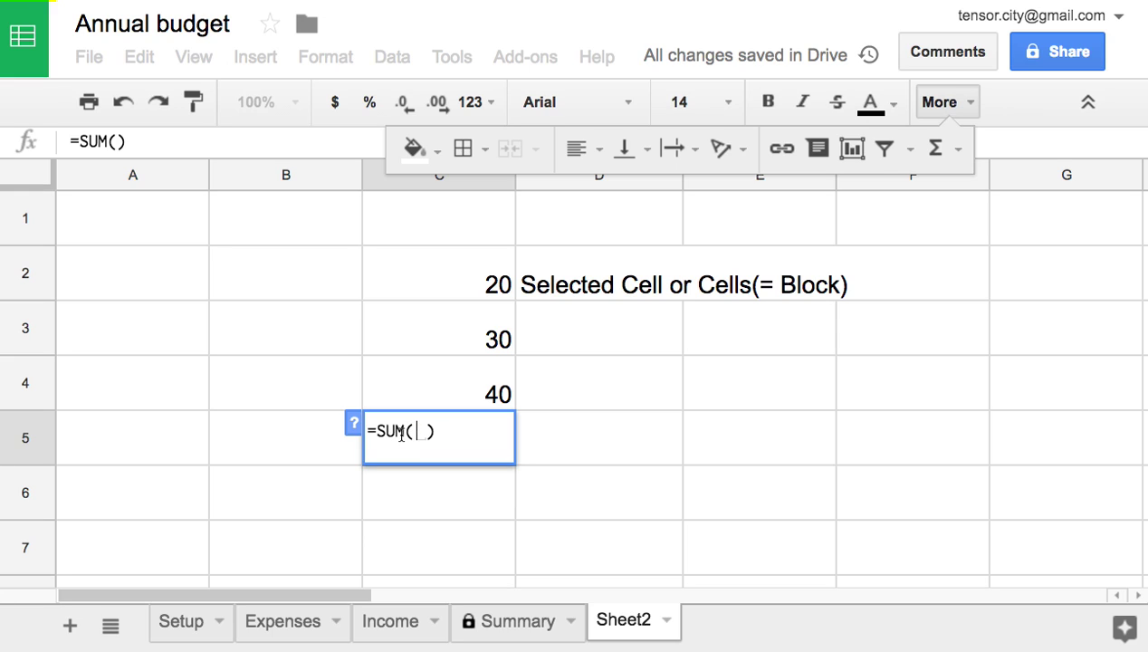
left_click(434, 436)
left_click(434, 437)
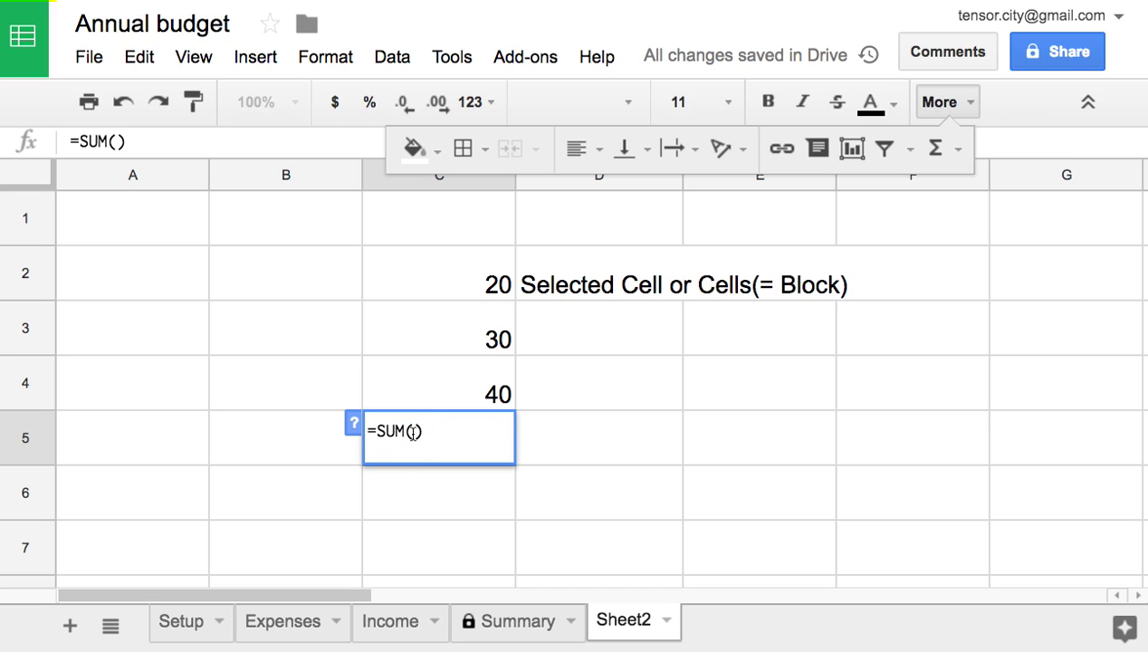
left_click_drag(444, 266, 451, 364)
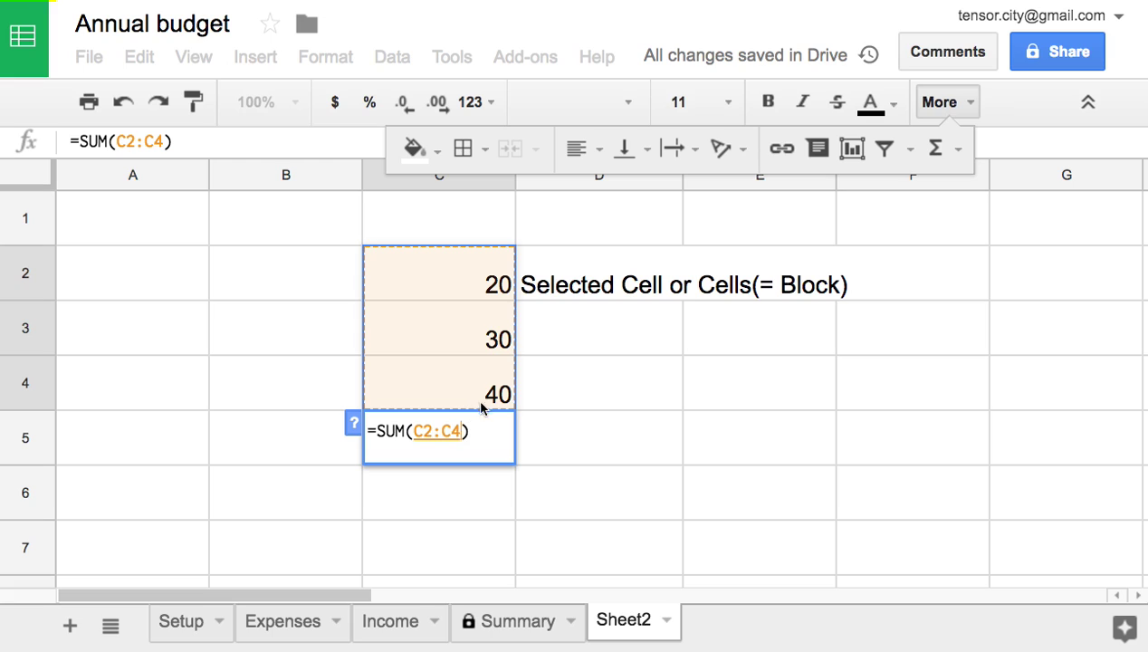
key("Return")
Format the total in C5 as bold with font size 18.
left_click(480, 455)
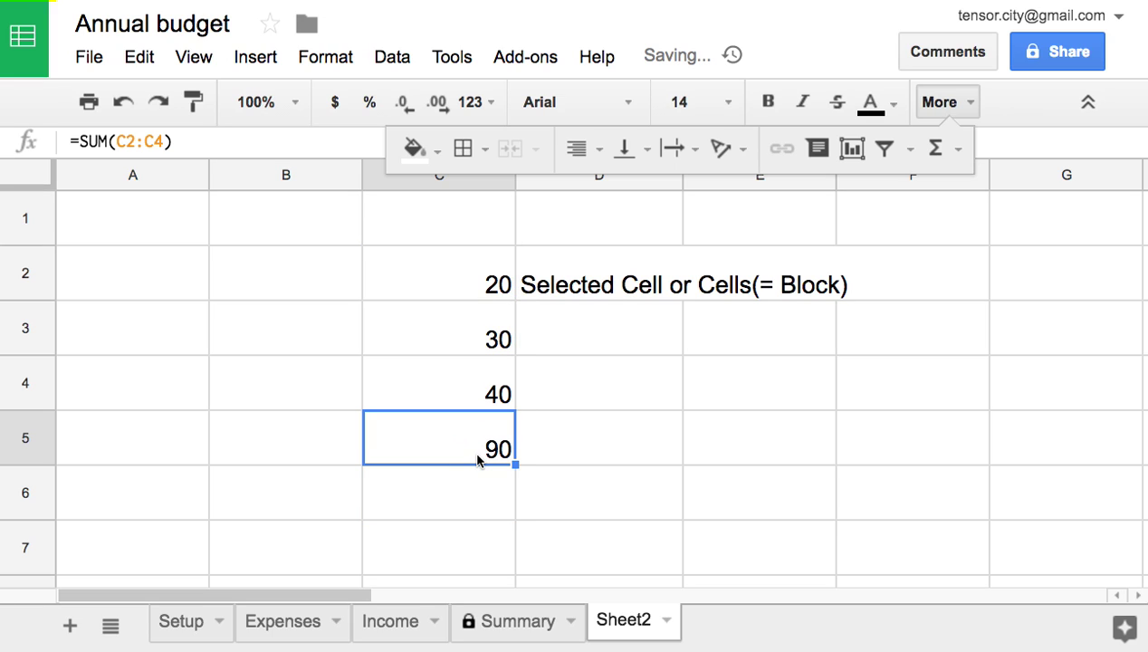
left_click(702, 108)
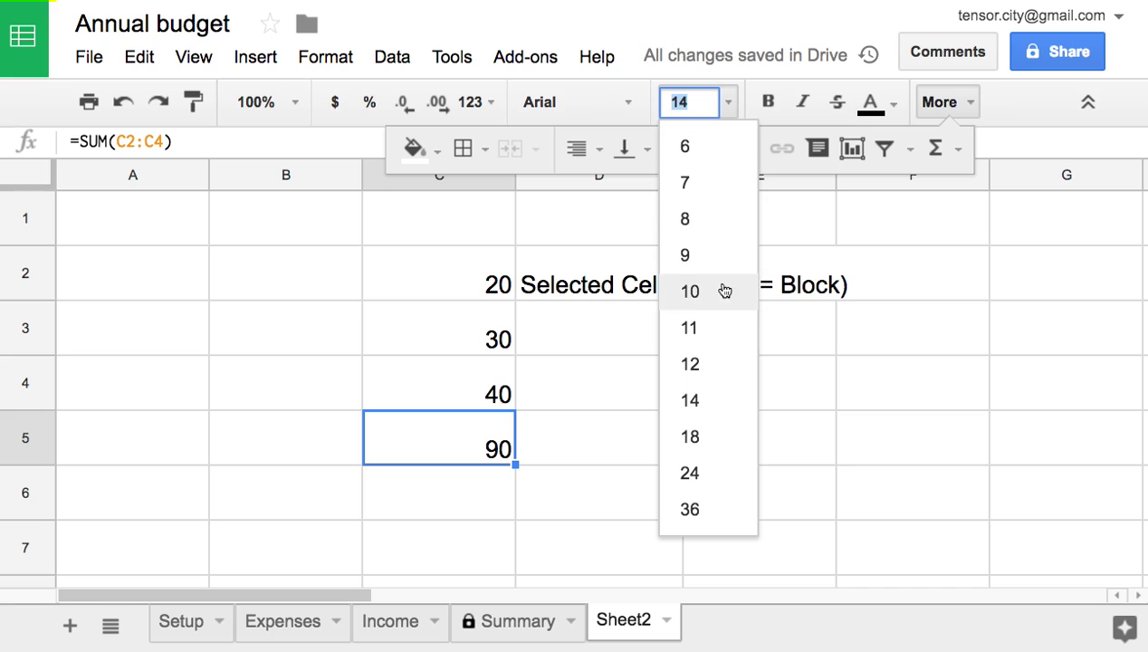
left_click(715, 436)
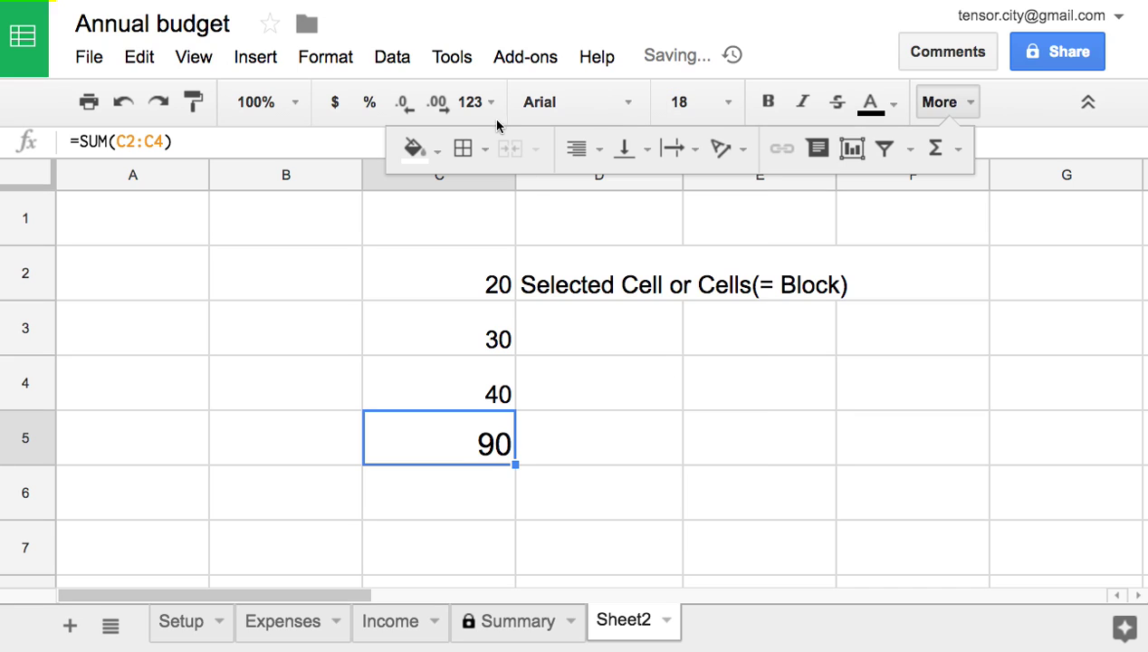
left_click(768, 102)
left_click(593, 404)
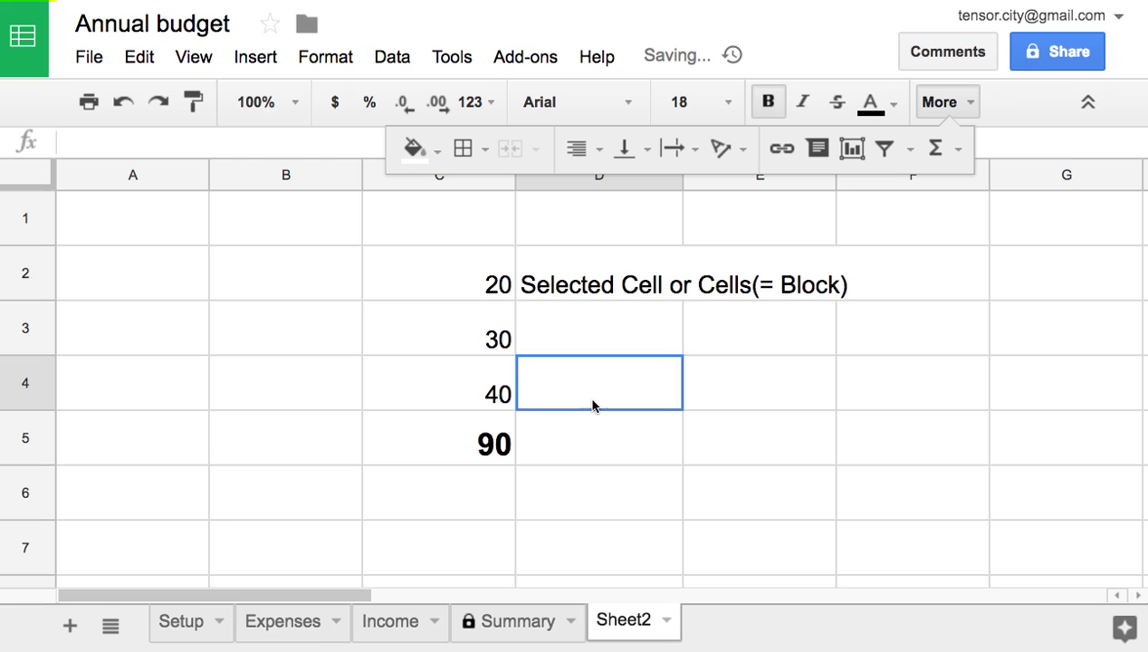
left_click(459, 435)
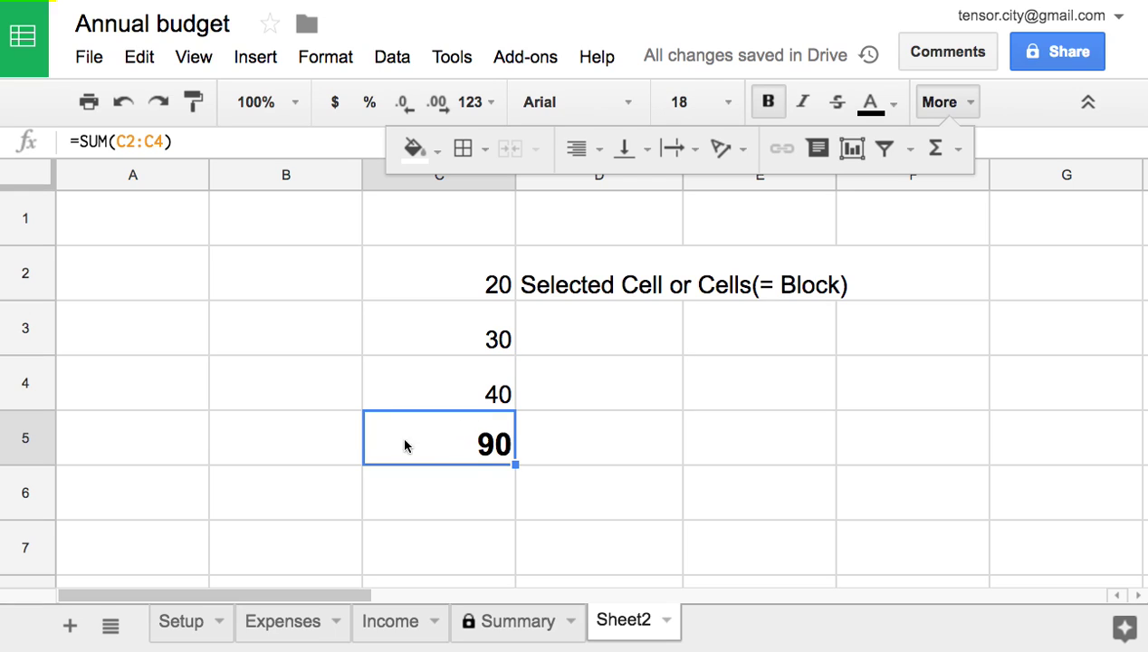
Enter the label "Sum" in cell B5 beside the total.
left_click(321, 435)
type("Su")
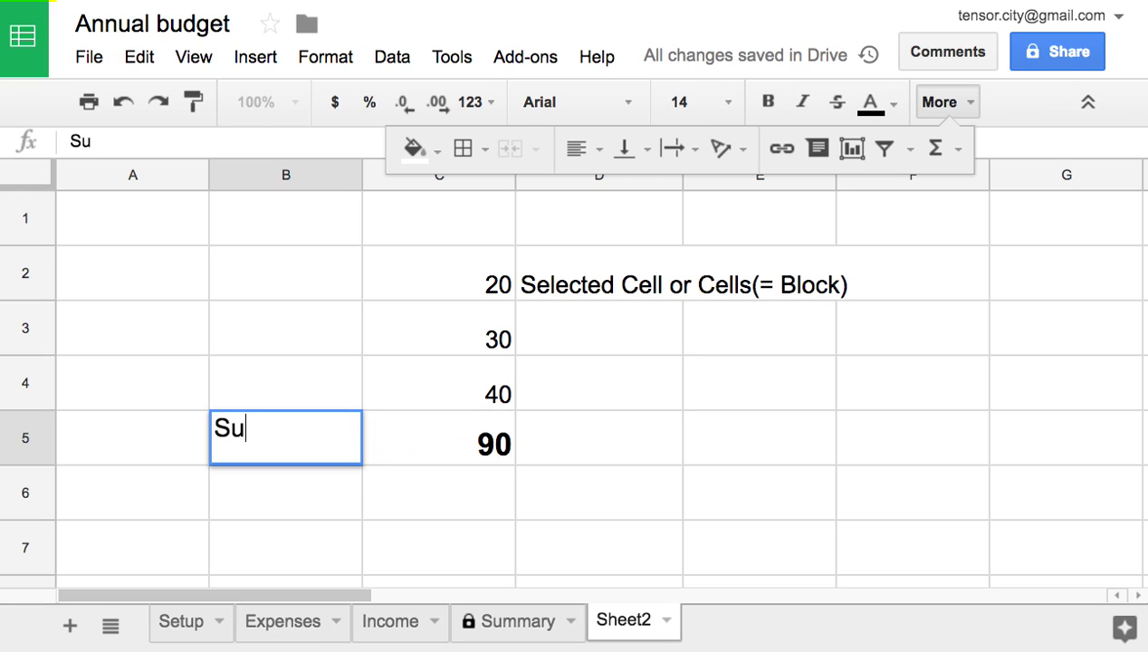
type("m")
left_click(444, 443)
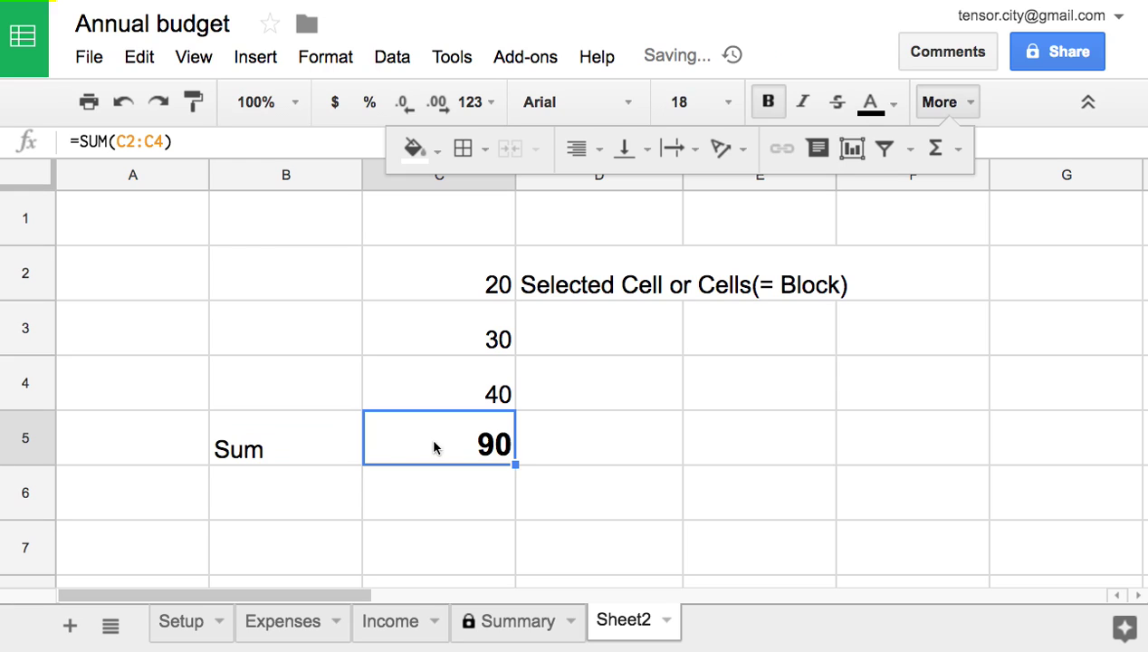
Fill the Sum label and total cells B5:C5 with bright green.
left_click_drag(317, 447, 436, 455)
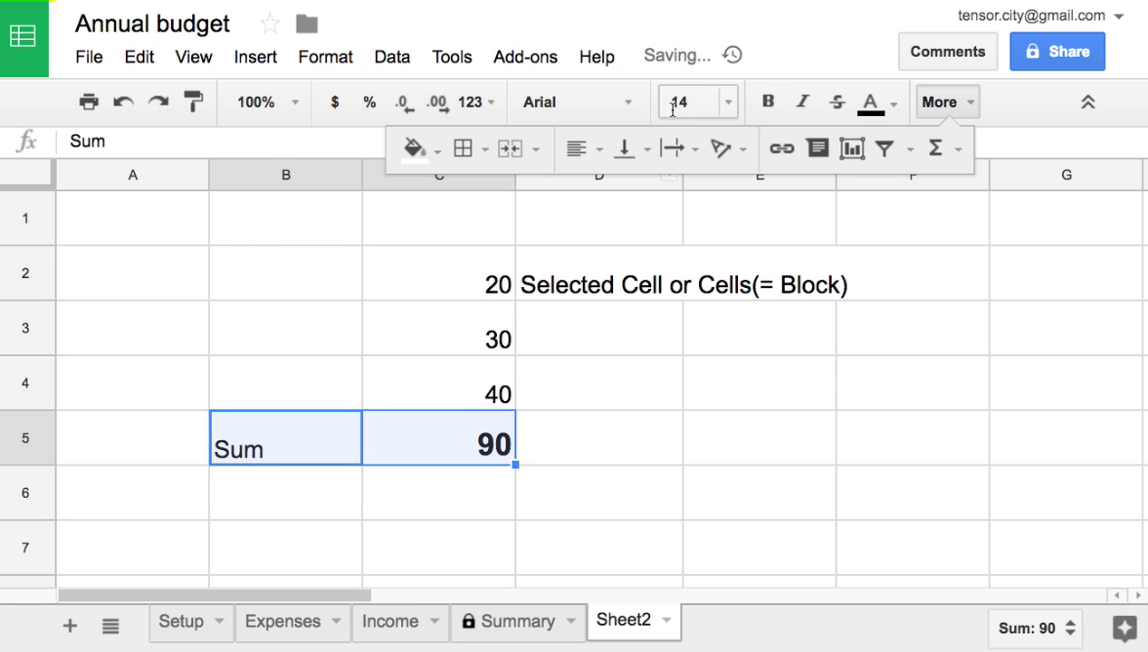
left_click(414, 149)
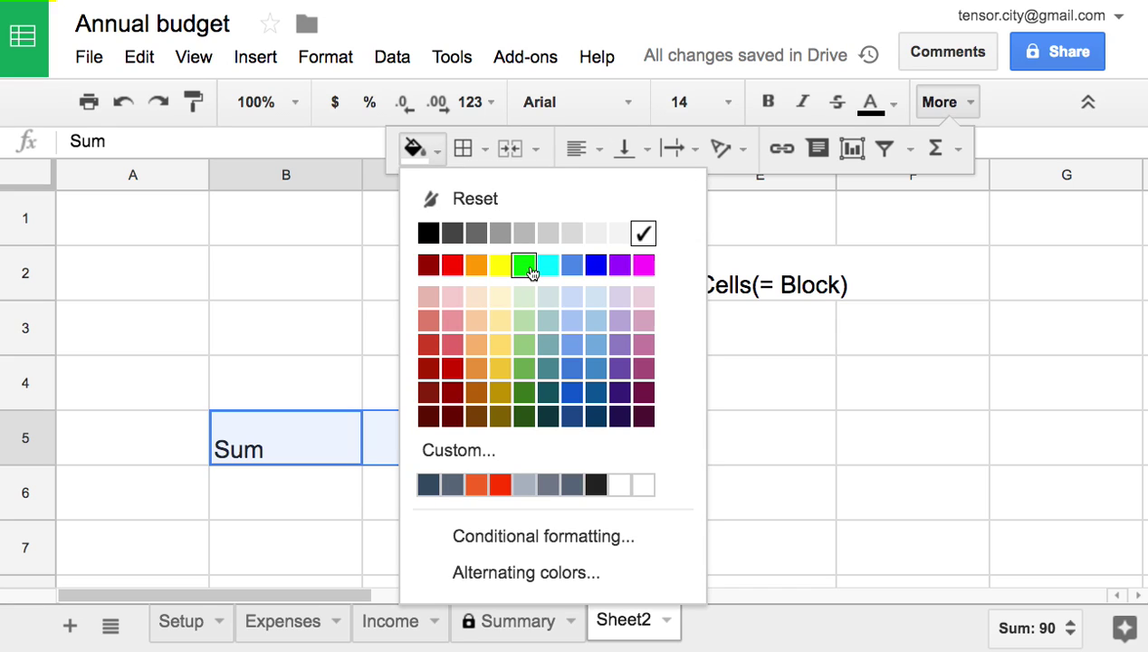
left_click(525, 265)
Apply red borders to all cell edges in the block B2:C5.
left_click_drag(268, 288, 286, 327)
left_click_drag(454, 387, 482, 441)
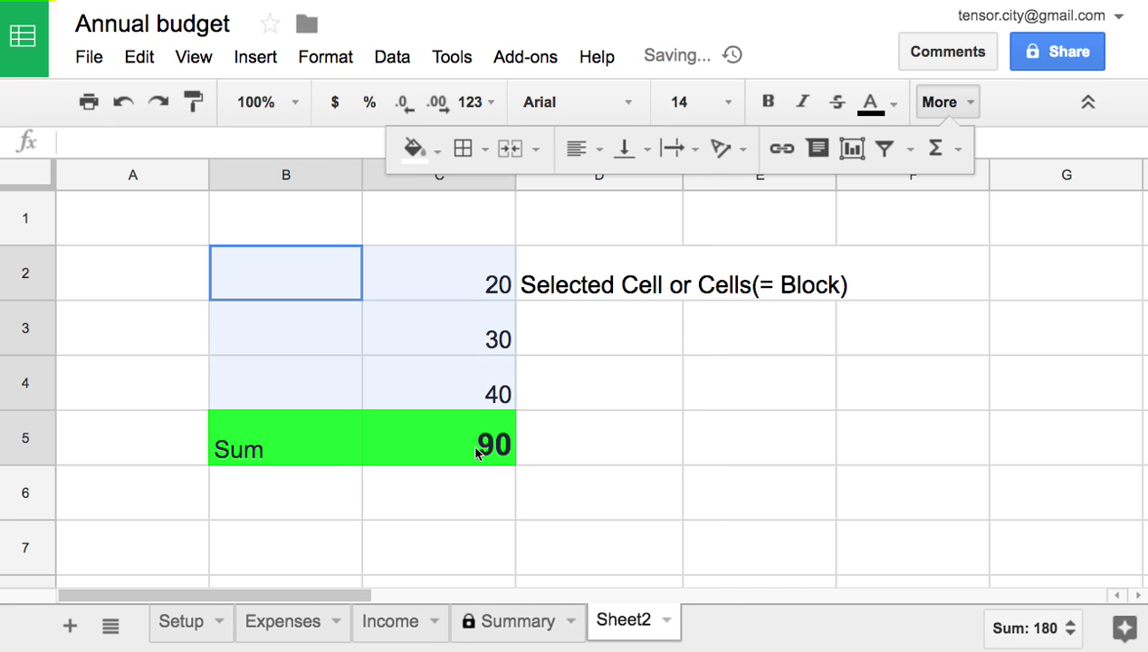
left_click(464, 148)
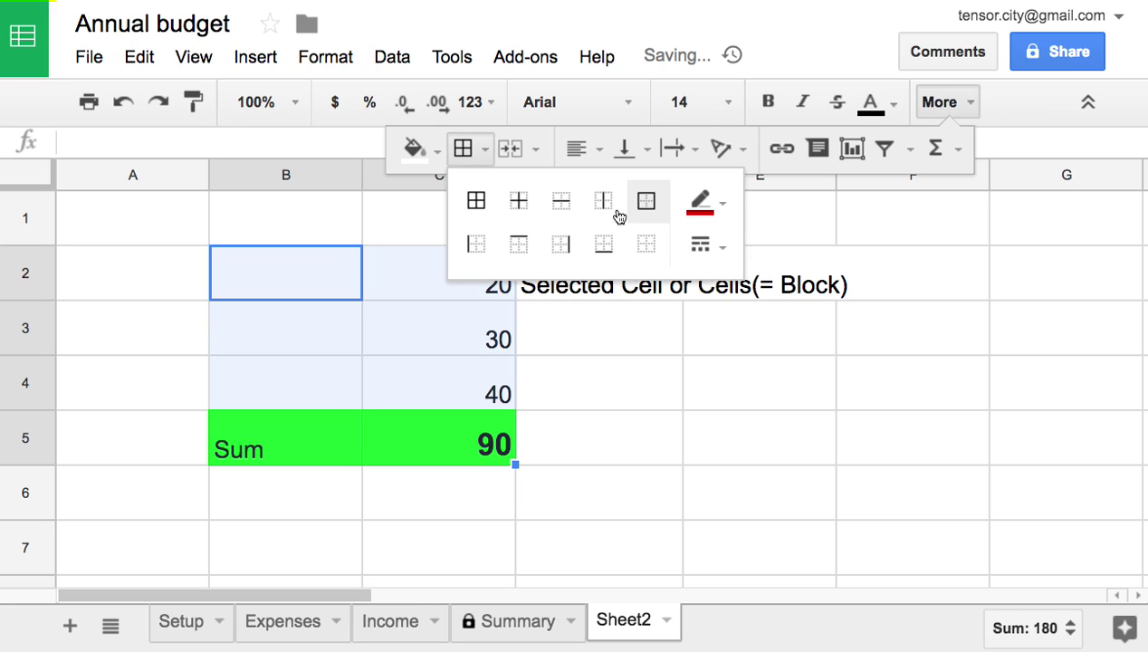
left_click(477, 200)
left_click(608, 436)
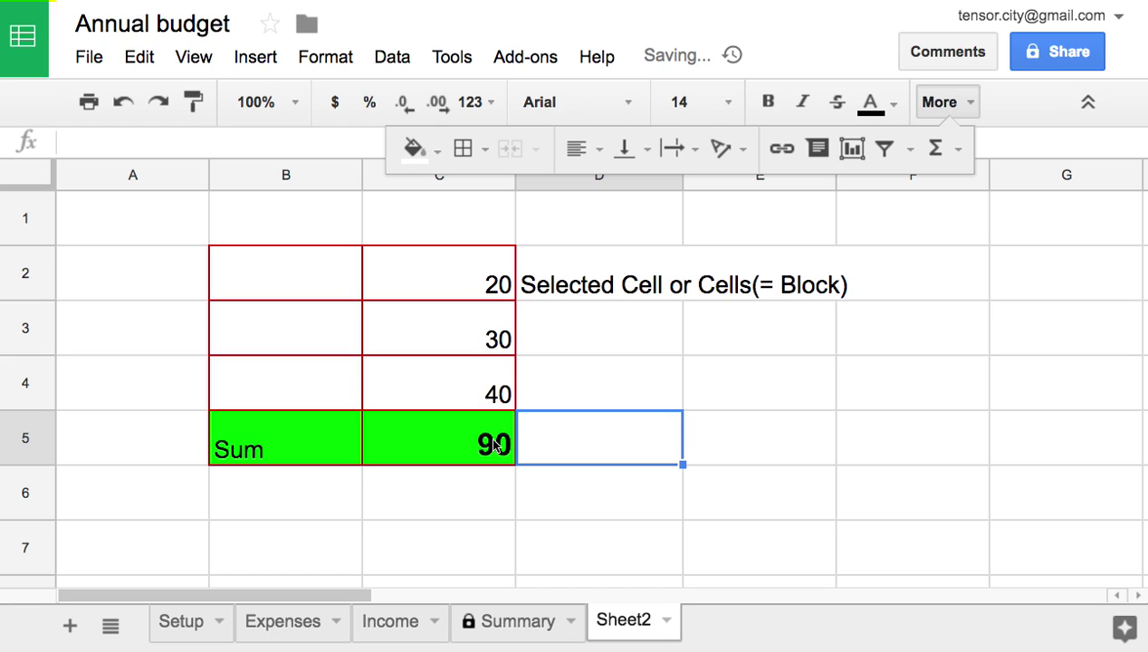
Enter the text "Function" in cell E4.
left_click(715, 389)
type("F")
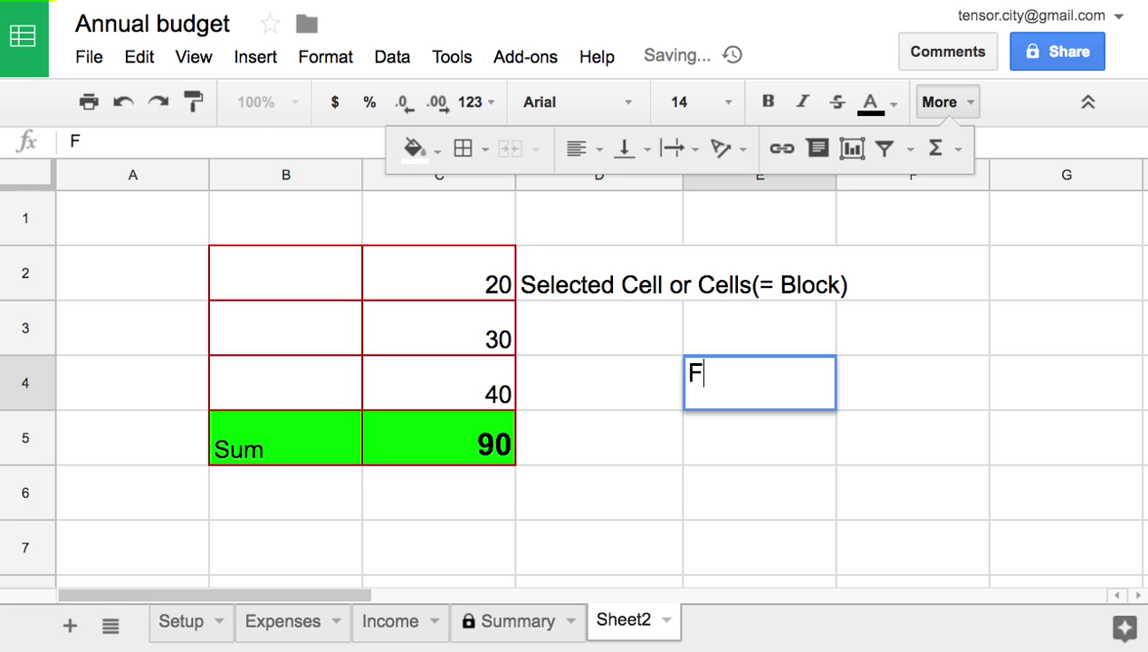
type("unction")
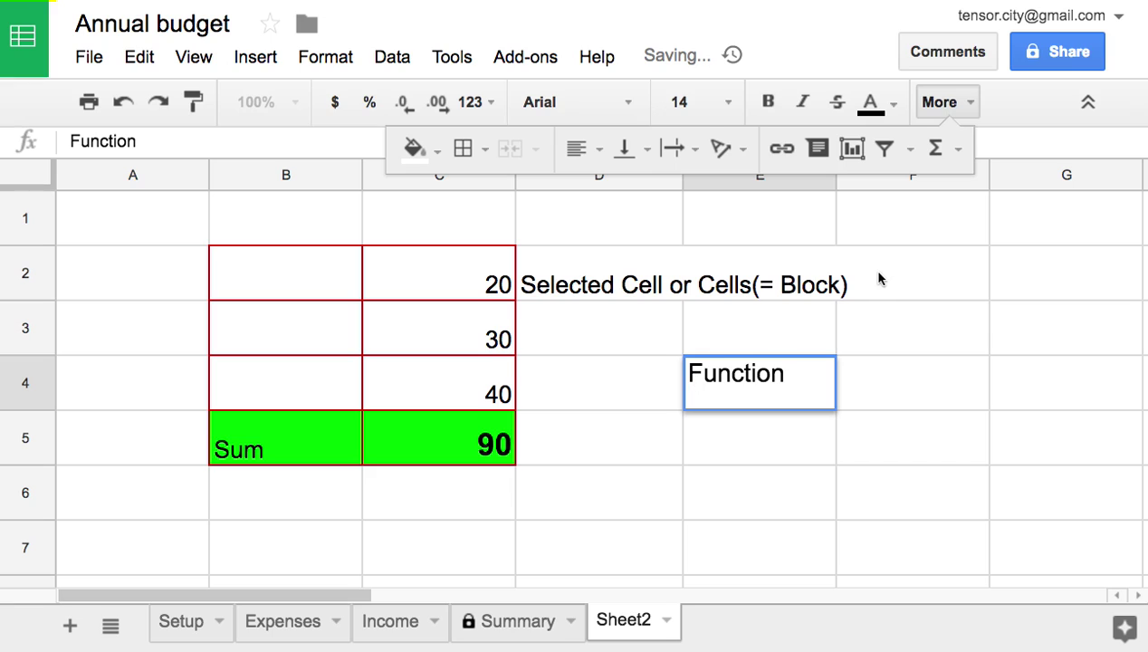
Delete the text about selected cells from cell D2.
left_click(762, 278)
left_click(616, 277)
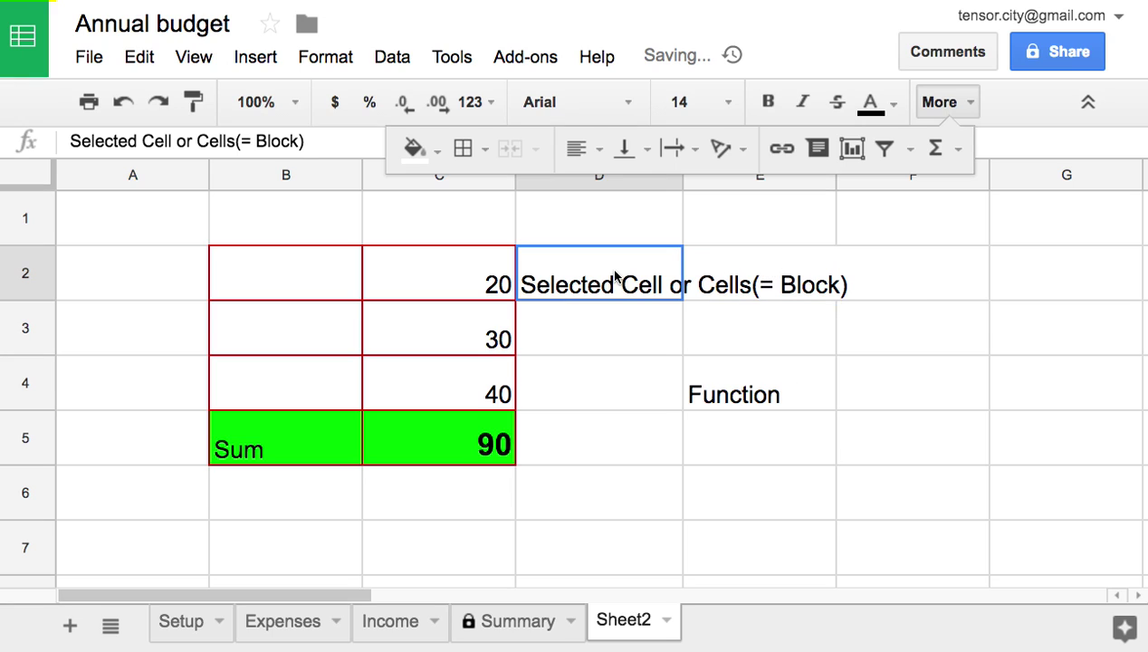
key("Delete")
Enter the text "중등 1년차" in cell E2.
left_click(741, 275)
type("wnd")
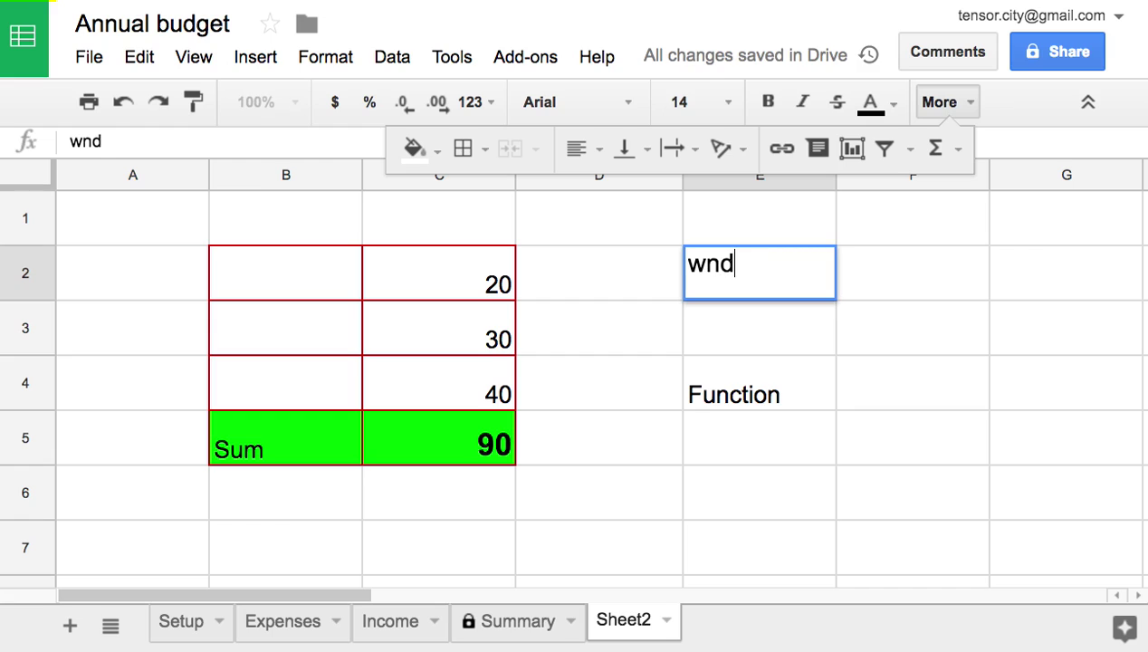
key("BackSpace")
key("BackSpace")
key("BackSpace")
type("중등 1년차")
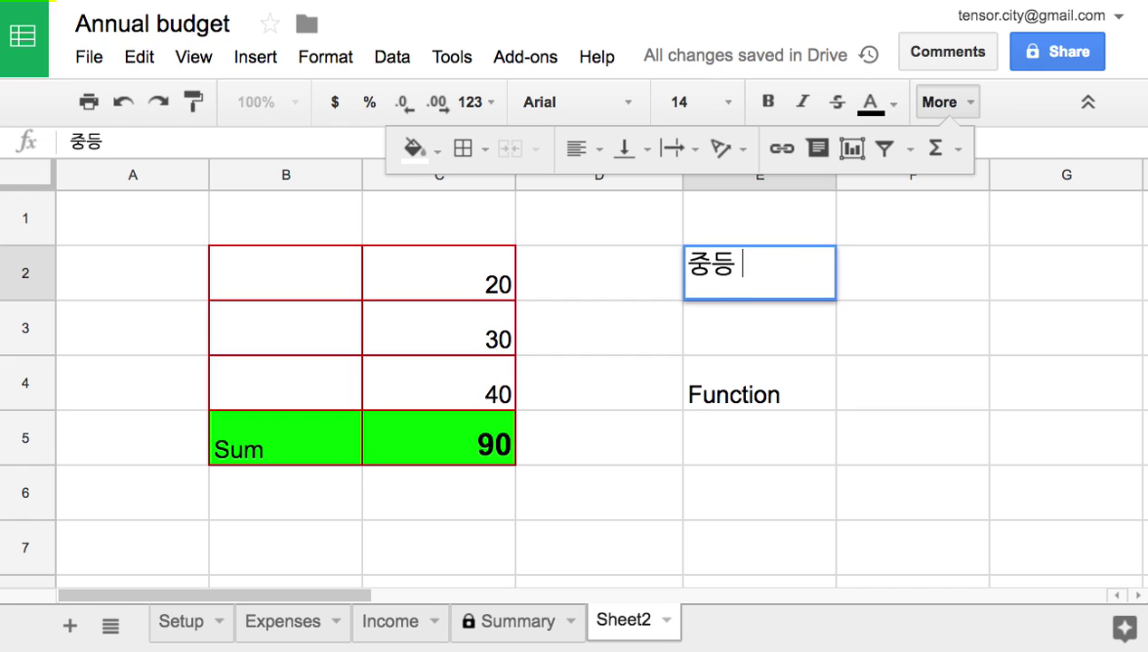
Enter "Dart language" in cell F2 and widen column F to fit the text.
left_click(880, 286)
type("ㅇ")
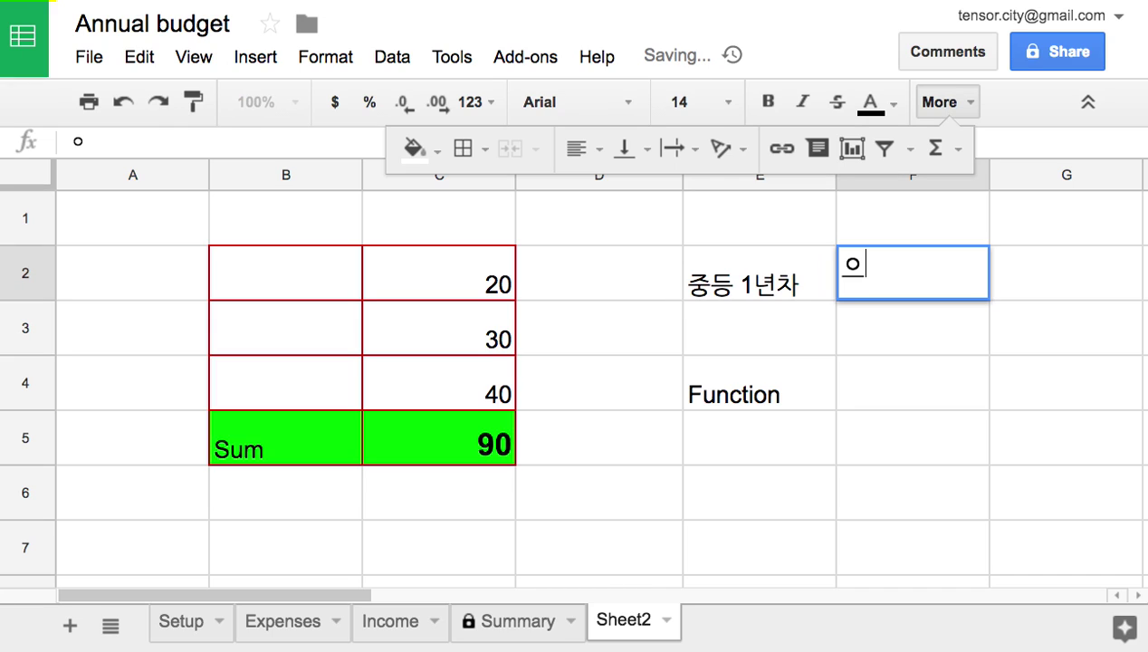
key("BackSpace")
type("Dart")
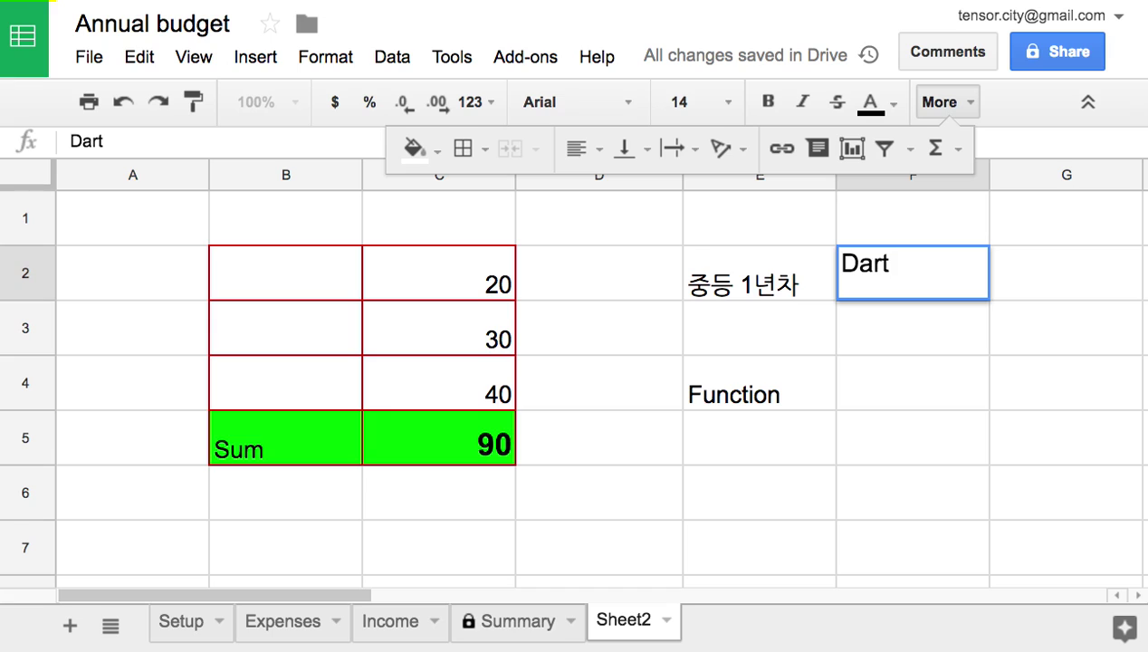
type(" languag")
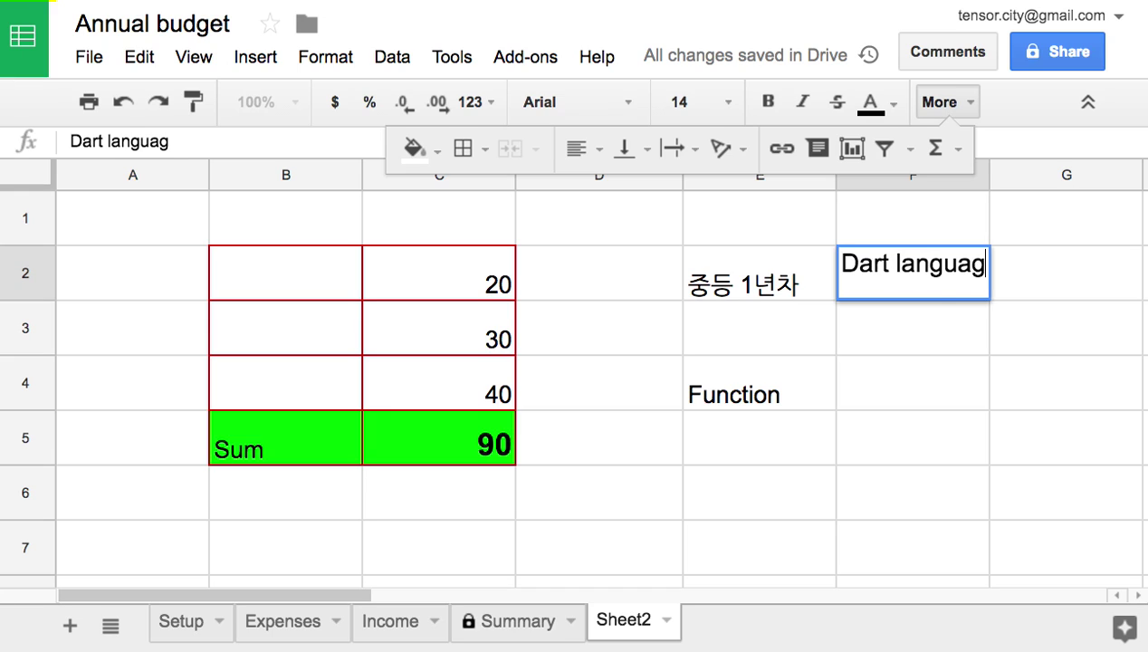
type("e")
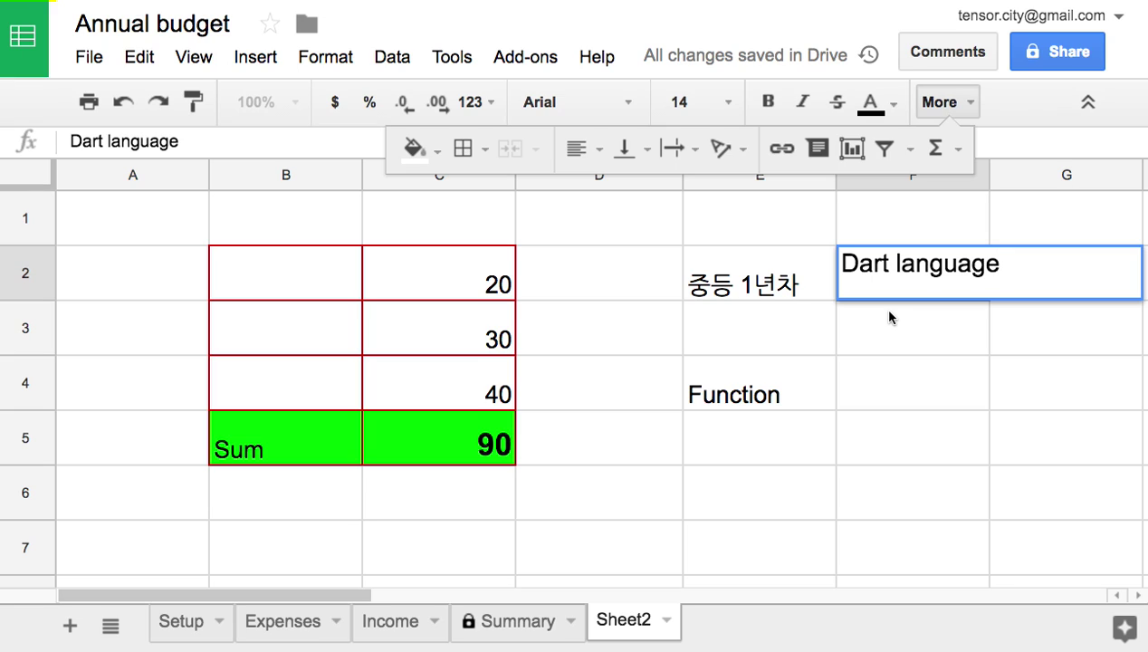
left_click_drag(990, 182, 1054, 182)
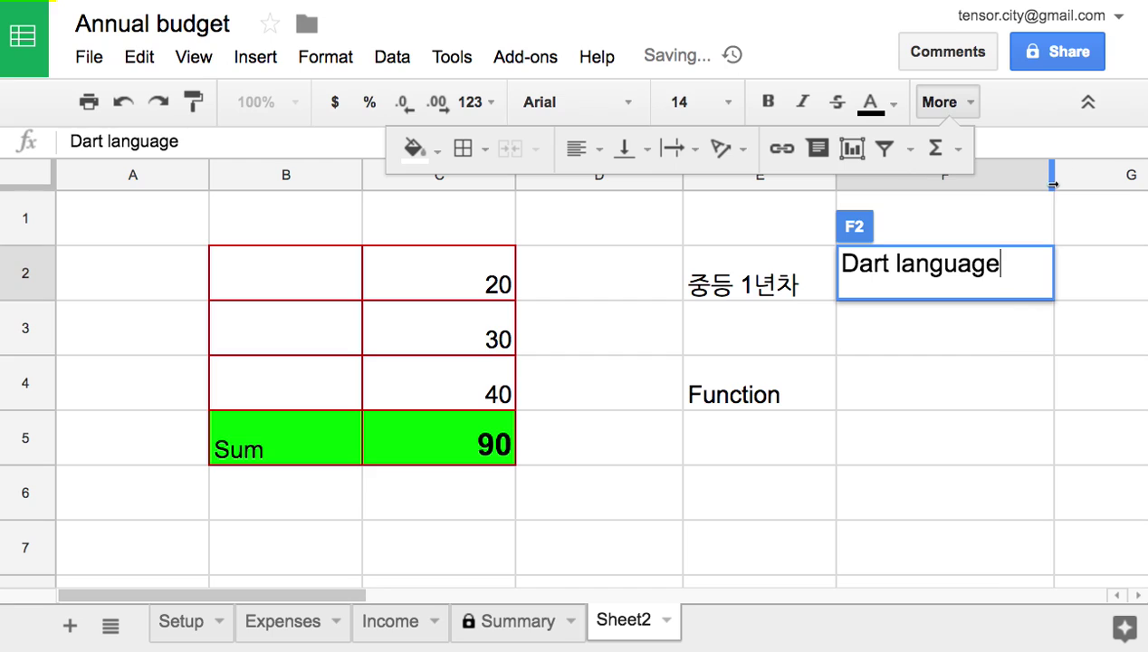
Extend the text in cell E4 to read "Function Name(parameter 1, parameter 2....)".
left_click(779, 407)
double_click(779, 407)
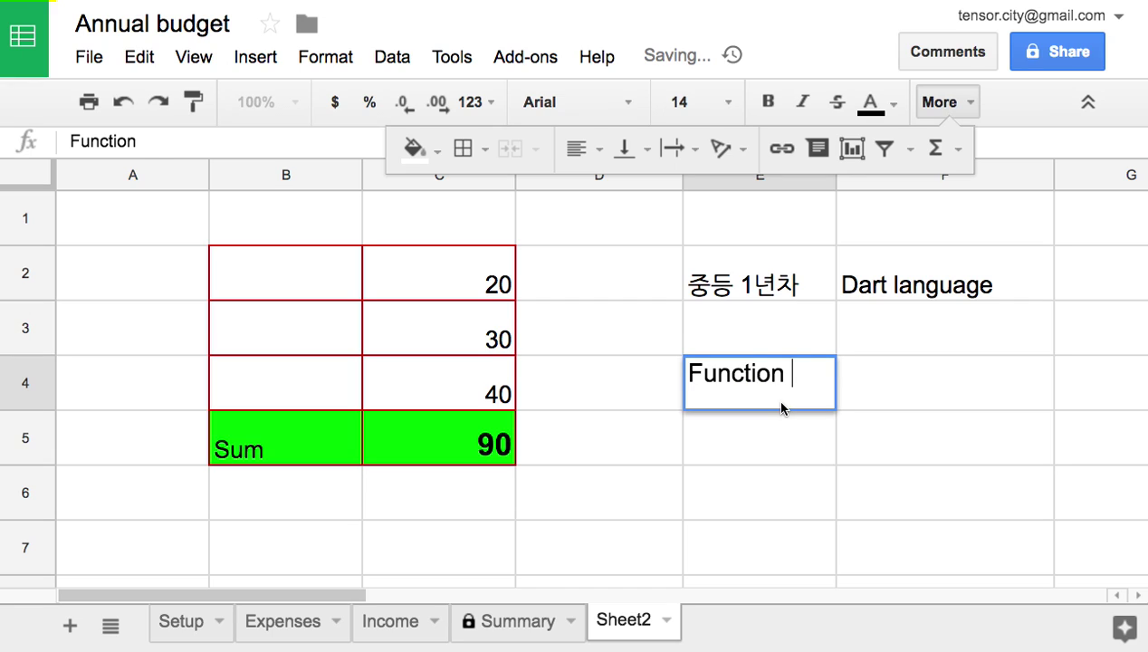
type("Name(")
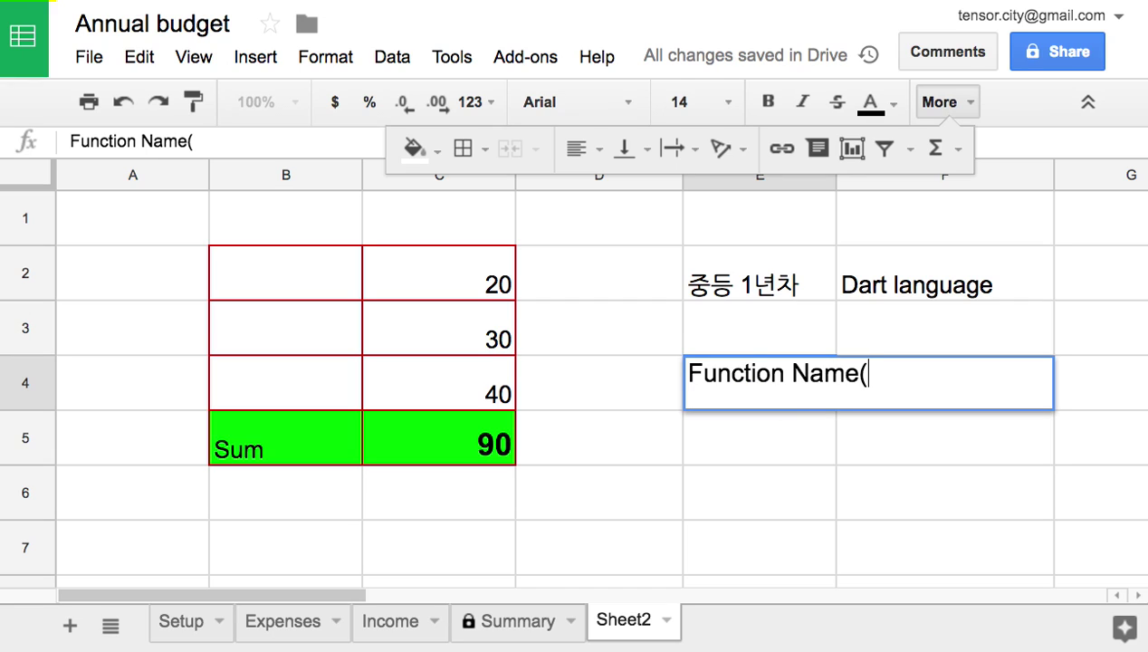
type(")parmet")
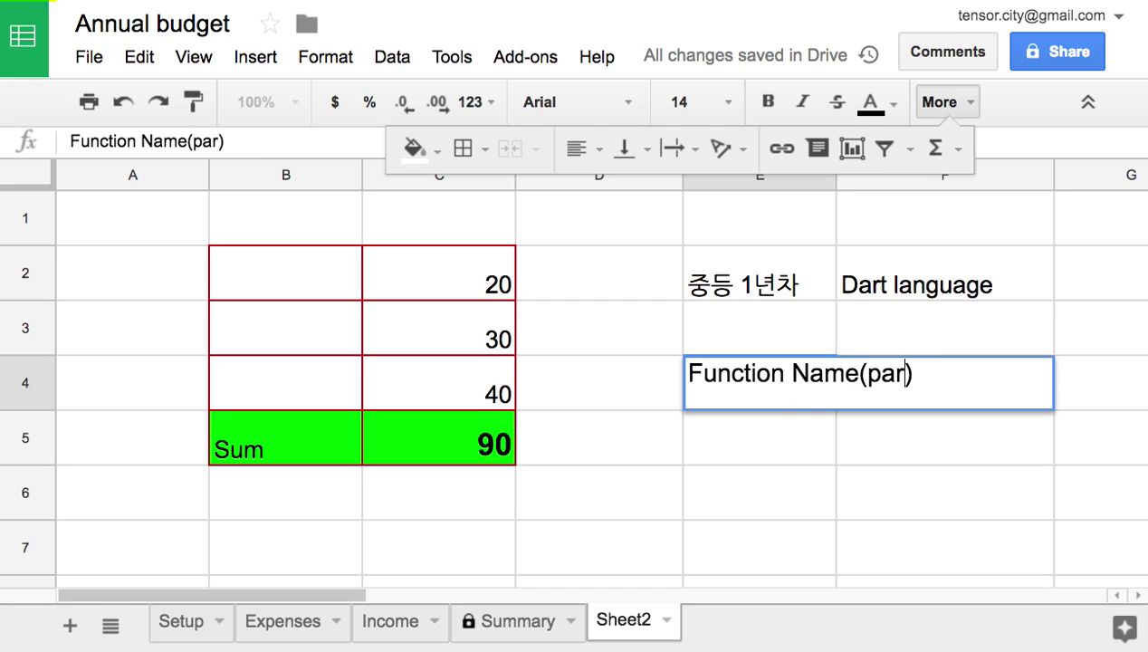
key("BackSpace")
key("BackSpace")
key("BackSpace")
type("atm")
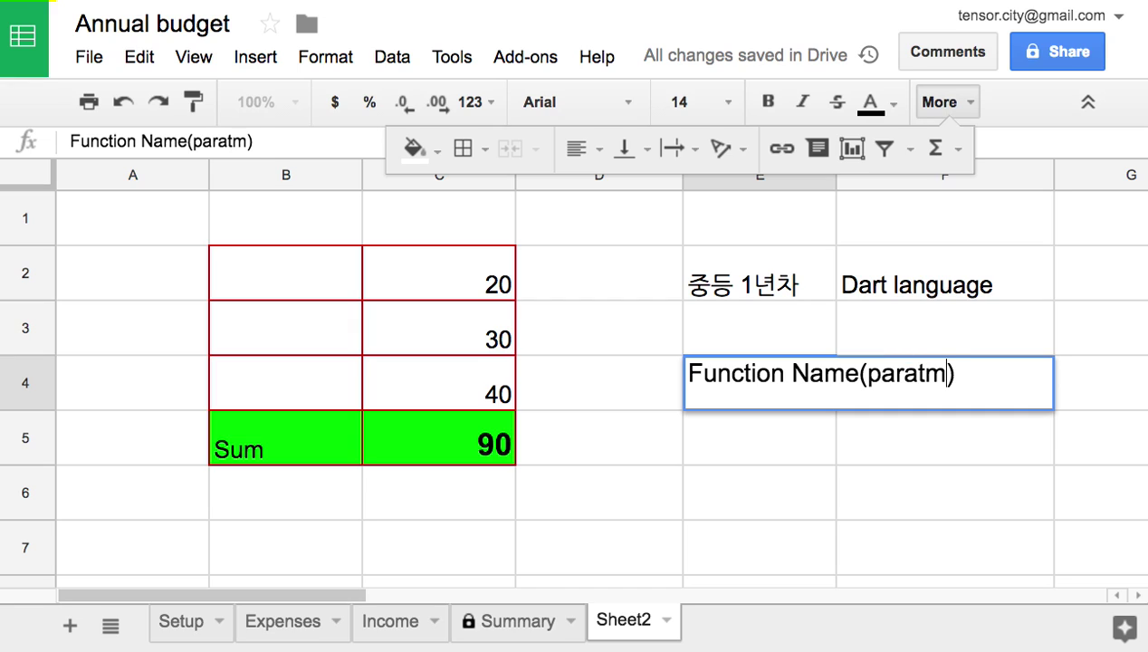
key("BackSpace")
key("BackSpace")
type("met")
key("BackSpace")
type("ee")
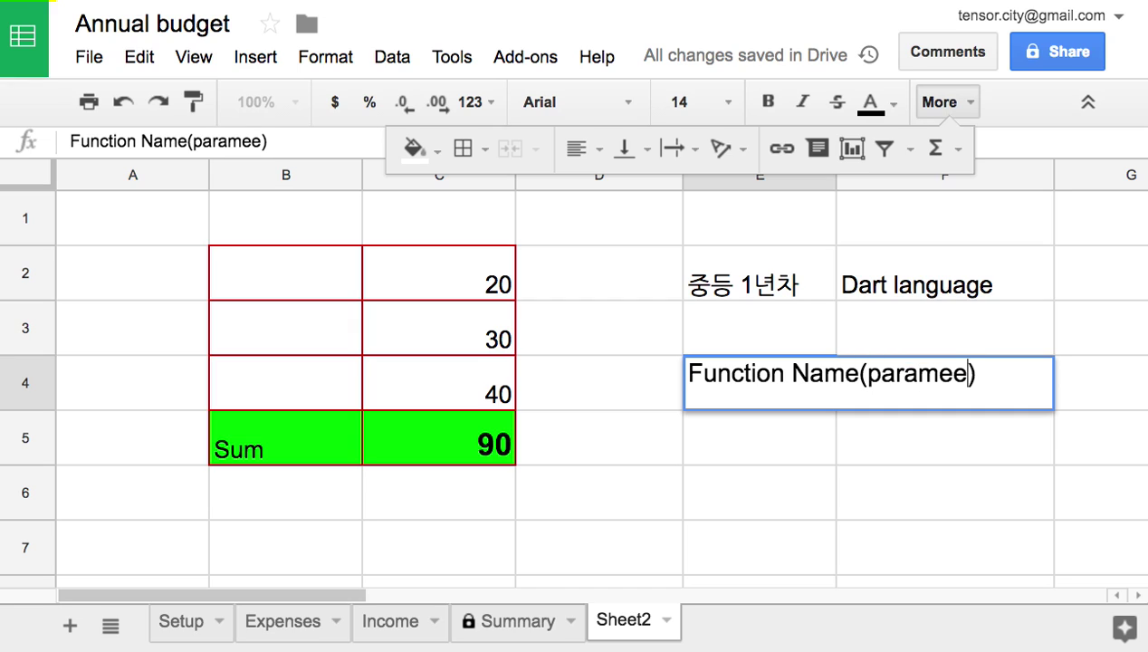
key("BackSpace")
type("ter 1, p")
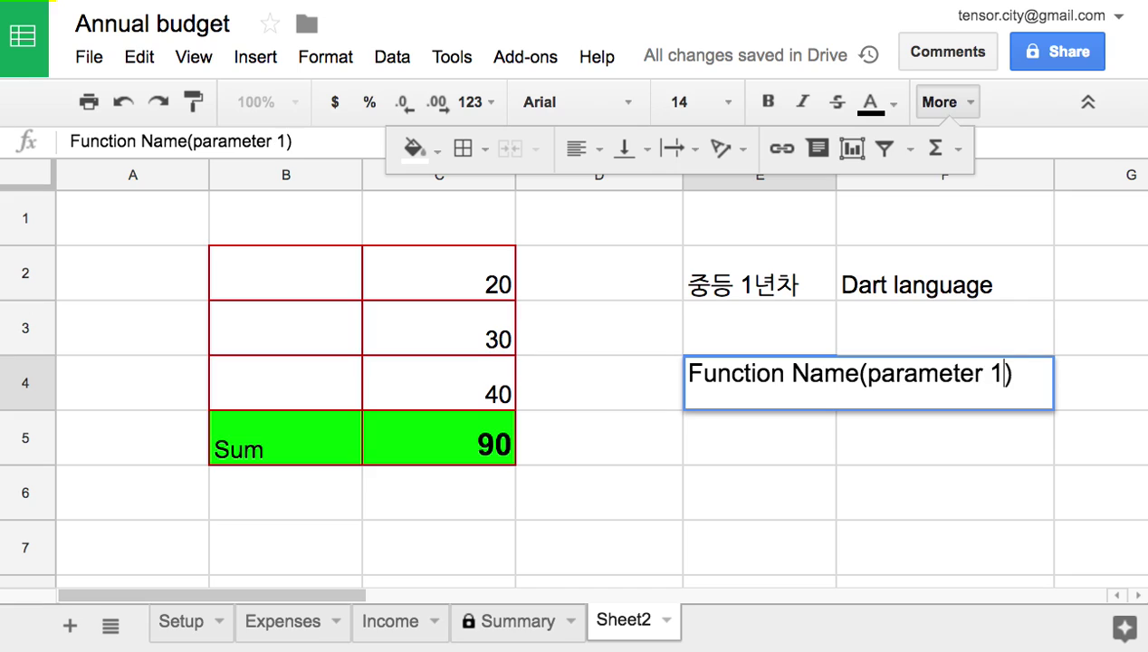
type("arameter ")
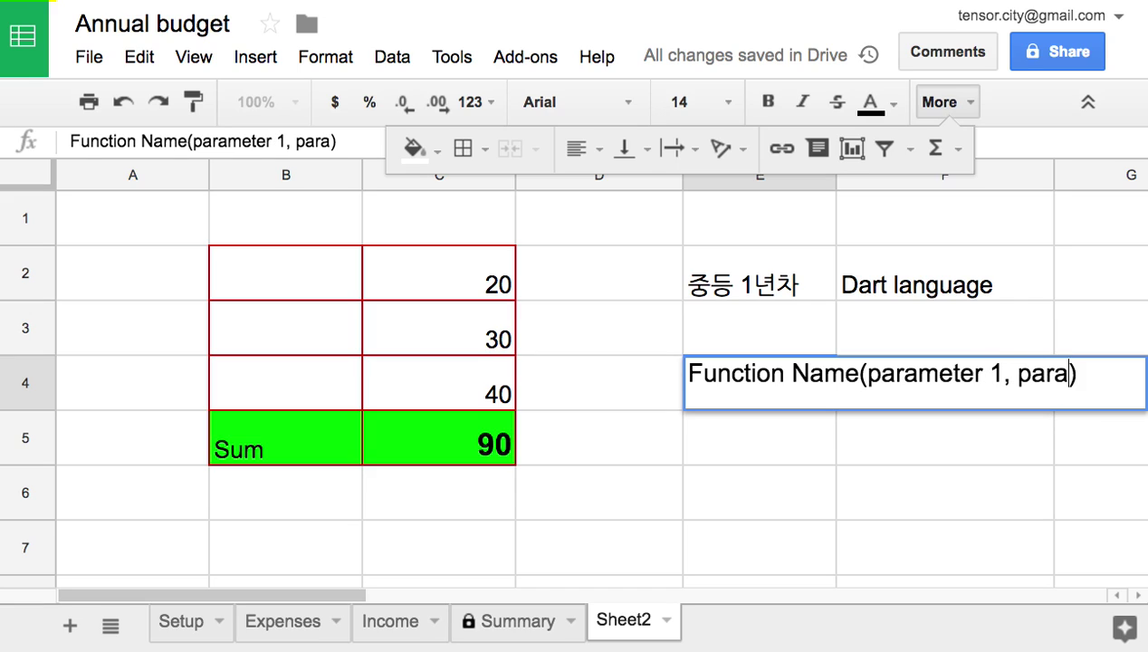
type("2....")
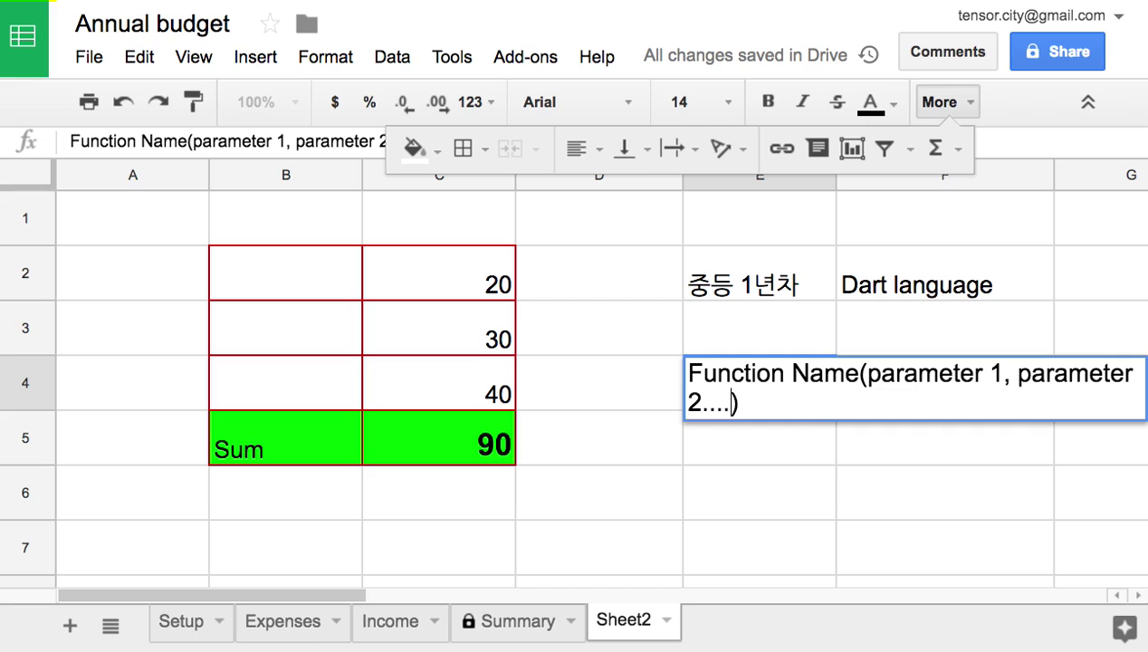
left_click(854, 433)
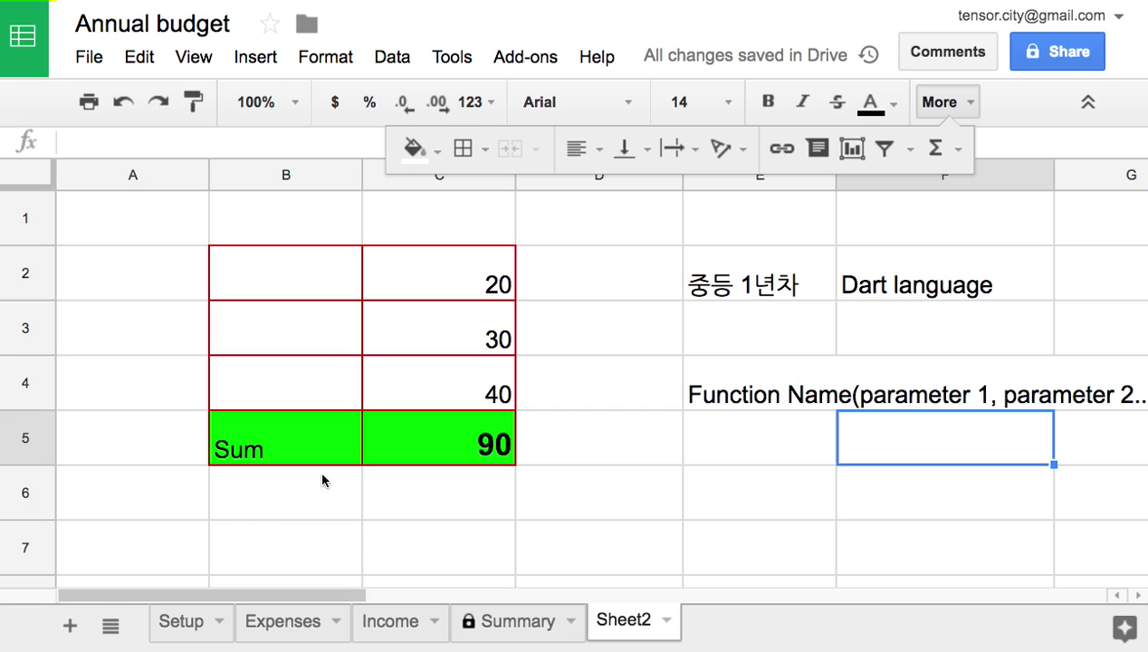
Inspect the label in B5 and the range argument inside the SUM formula in C5.
left_click(284, 439)
double_click(284, 439)
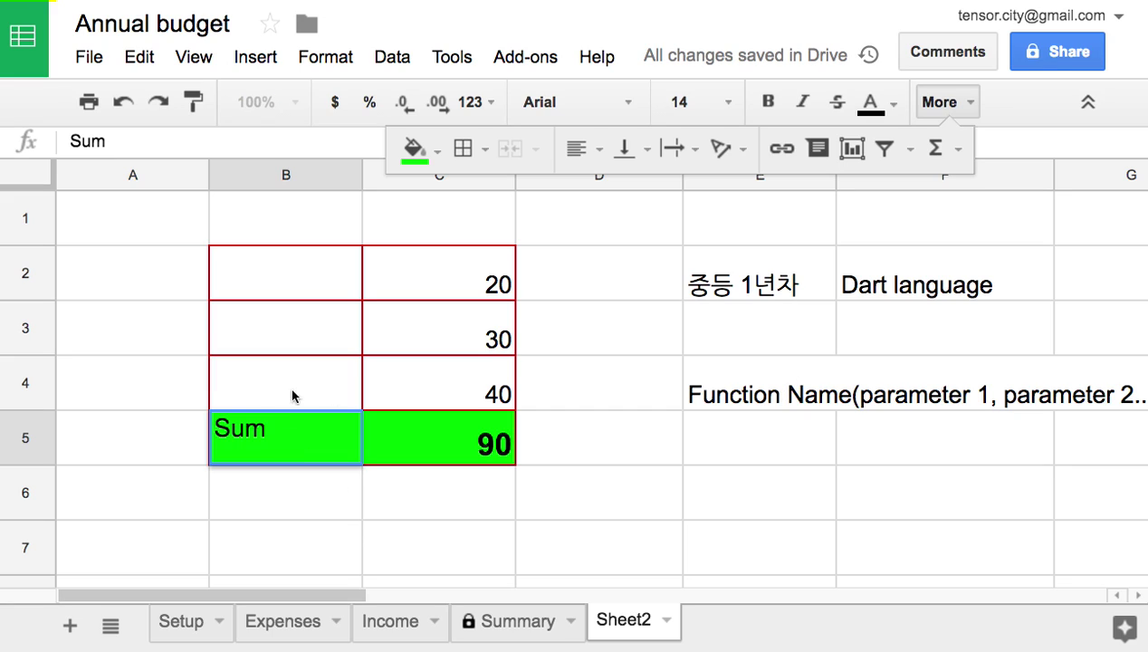
left_click(417, 449)
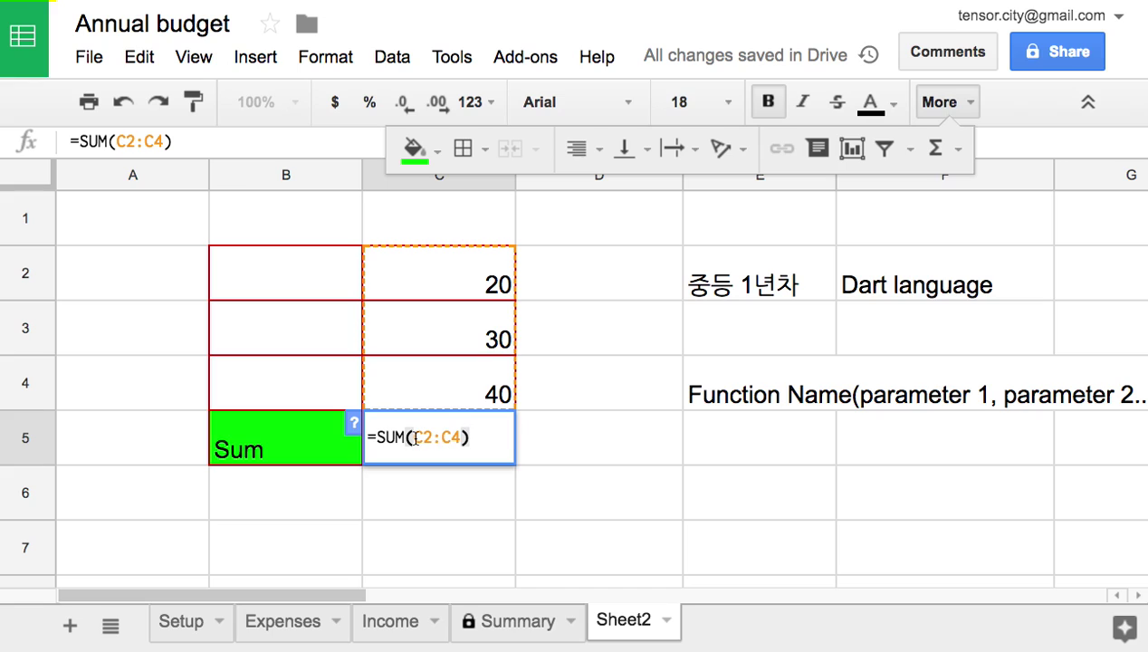
left_click_drag(414, 438, 462, 438)
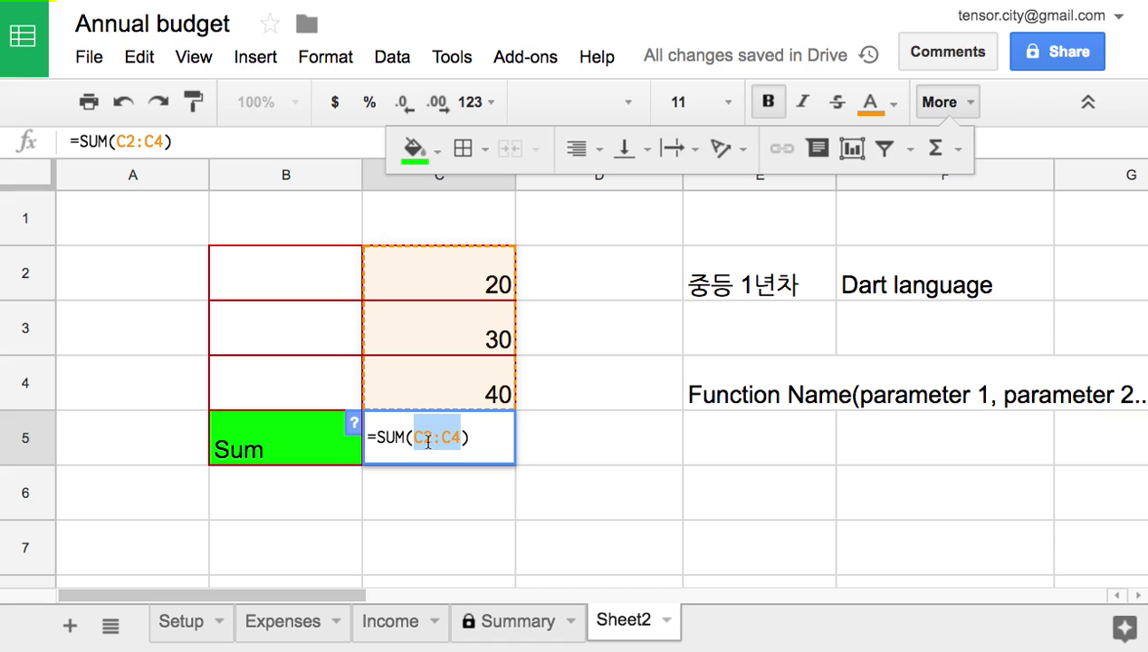
Enter the range notation "C2:C4" as text in cell D3.
left_click(591, 341)
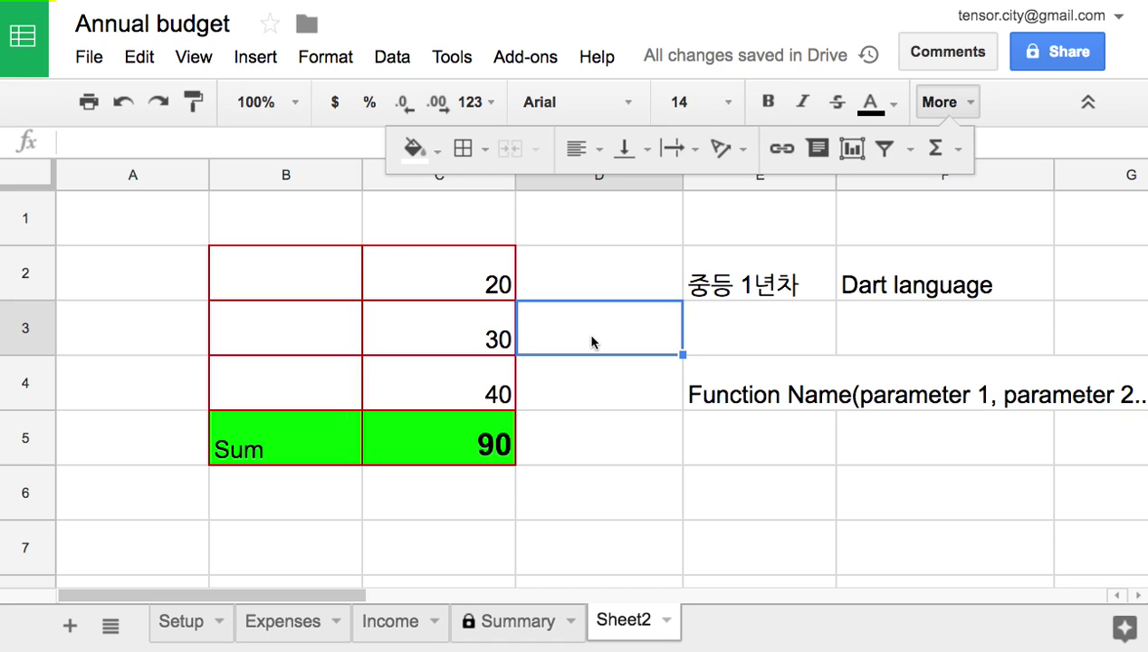
type("C2")
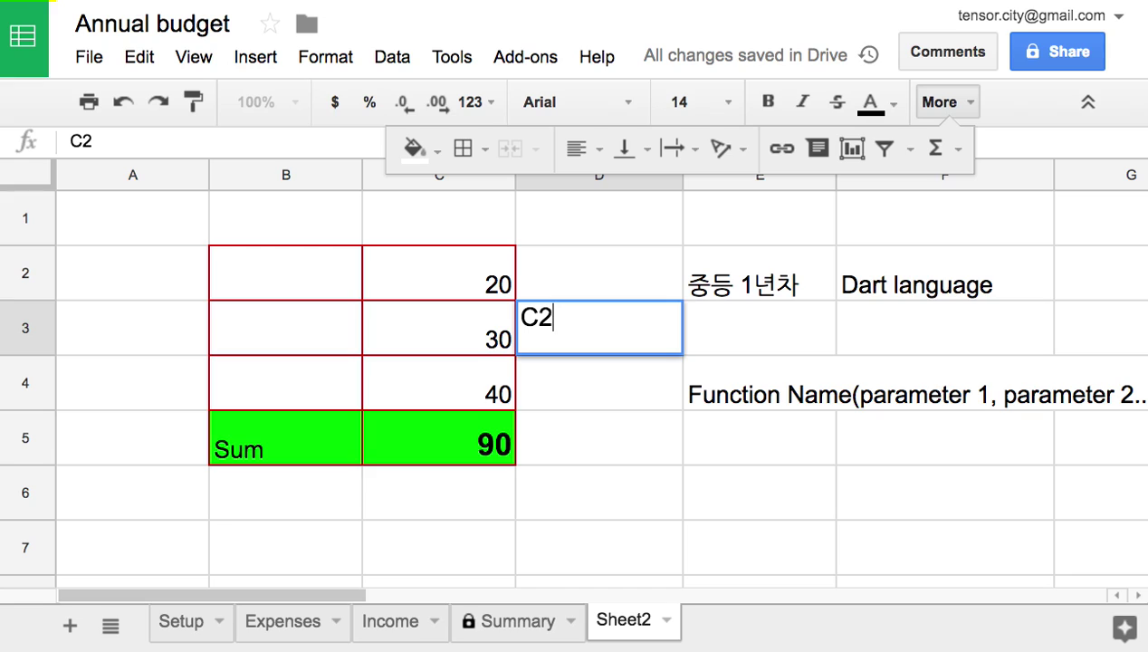
type(":C4")
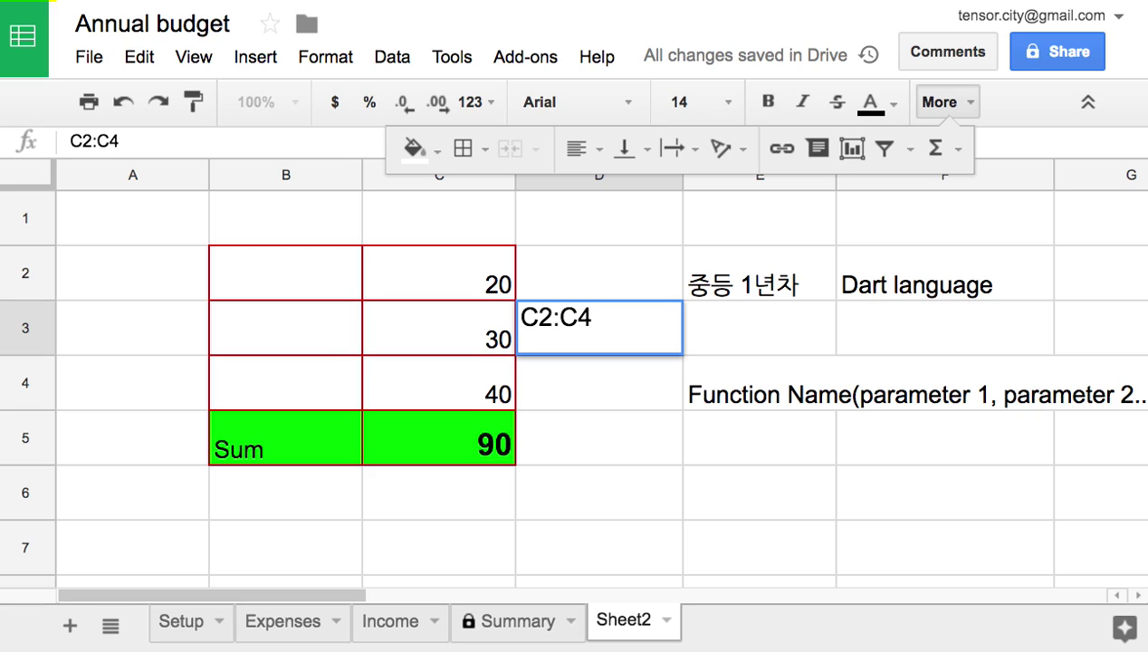
double_click(557, 316)
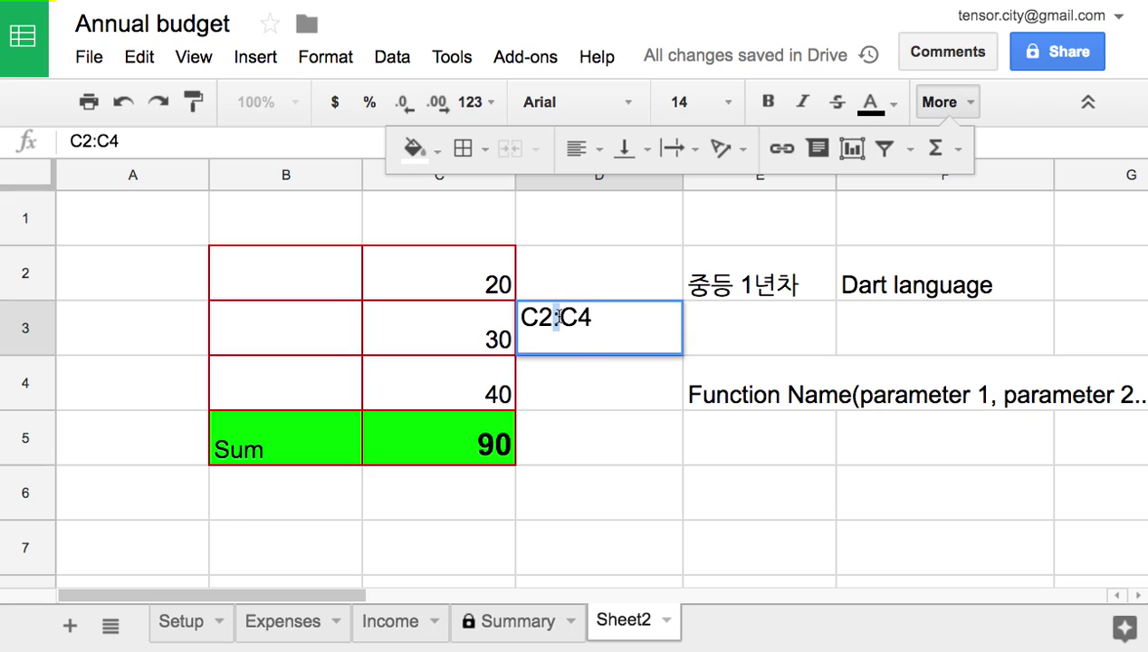
left_click(602, 386)
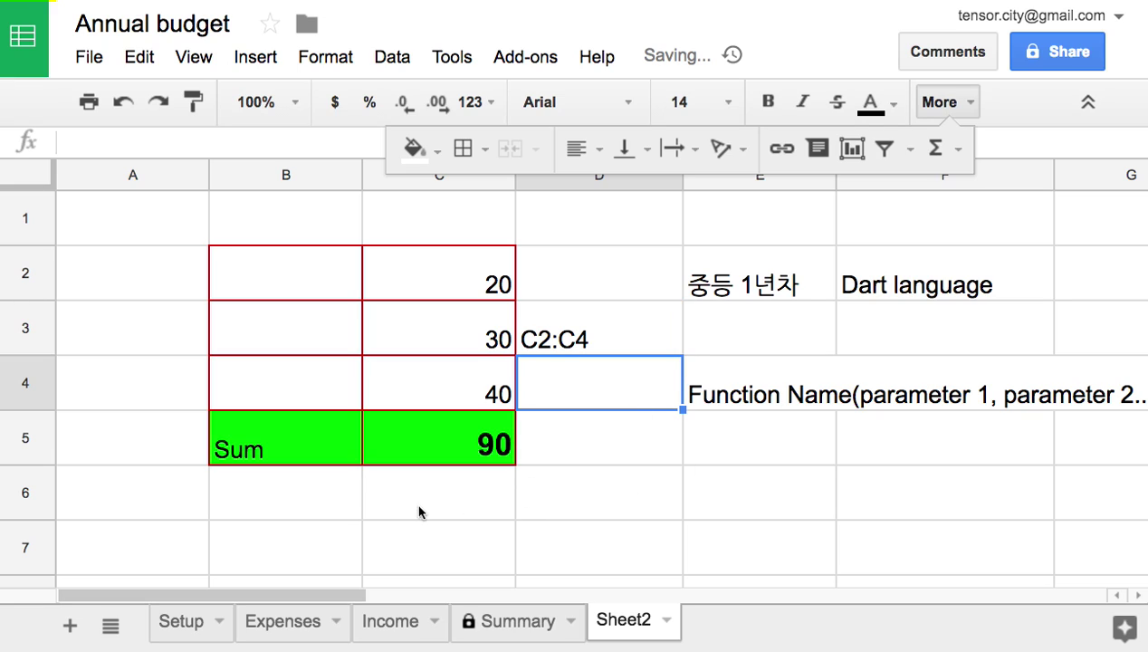
Enter an AVERAGE formula over the range C2:C4 in cell C6.
left_click(958, 150)
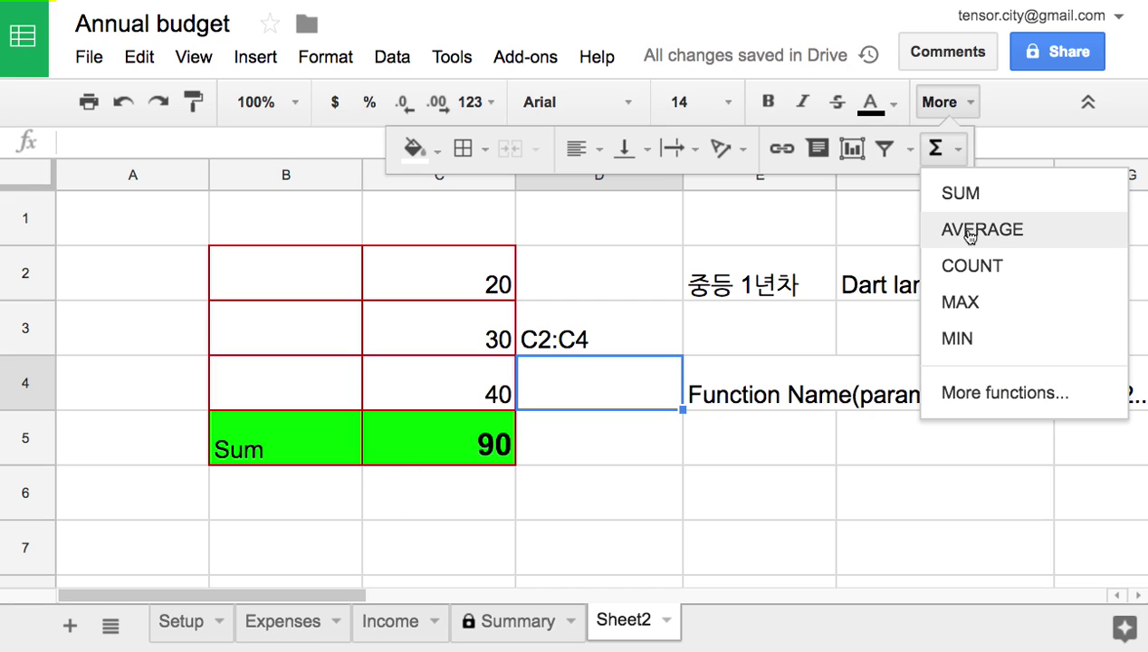
left_click(408, 501)
type("=")
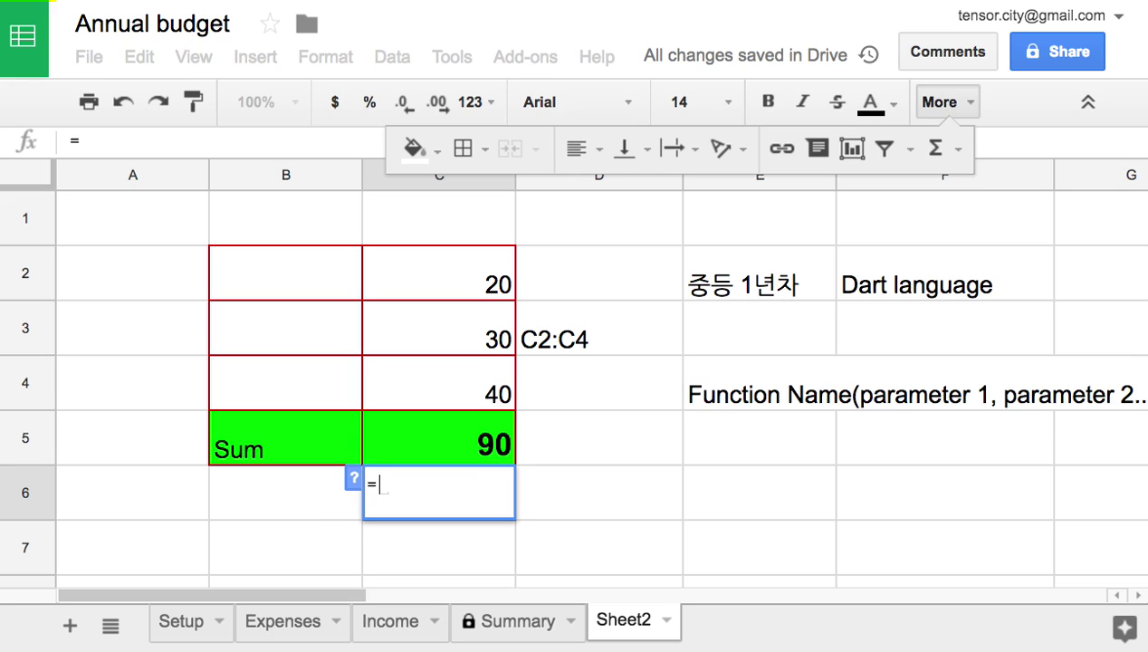
left_click(960, 159)
left_click(960, 232)
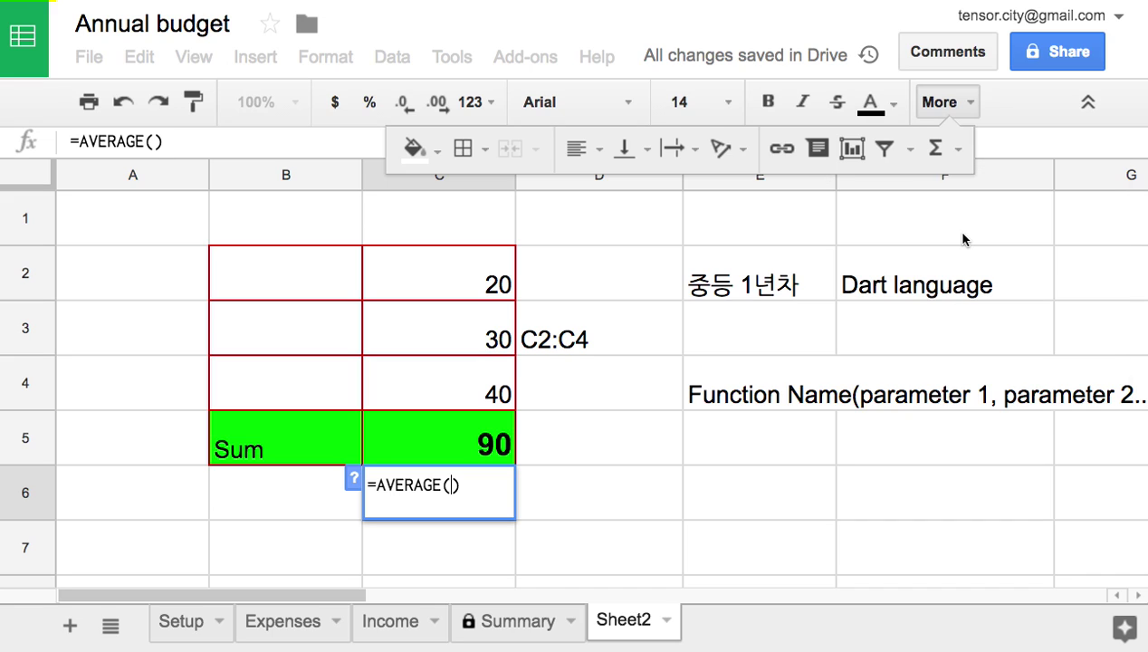
left_click_drag(500, 288, 496, 396)
key("Return")
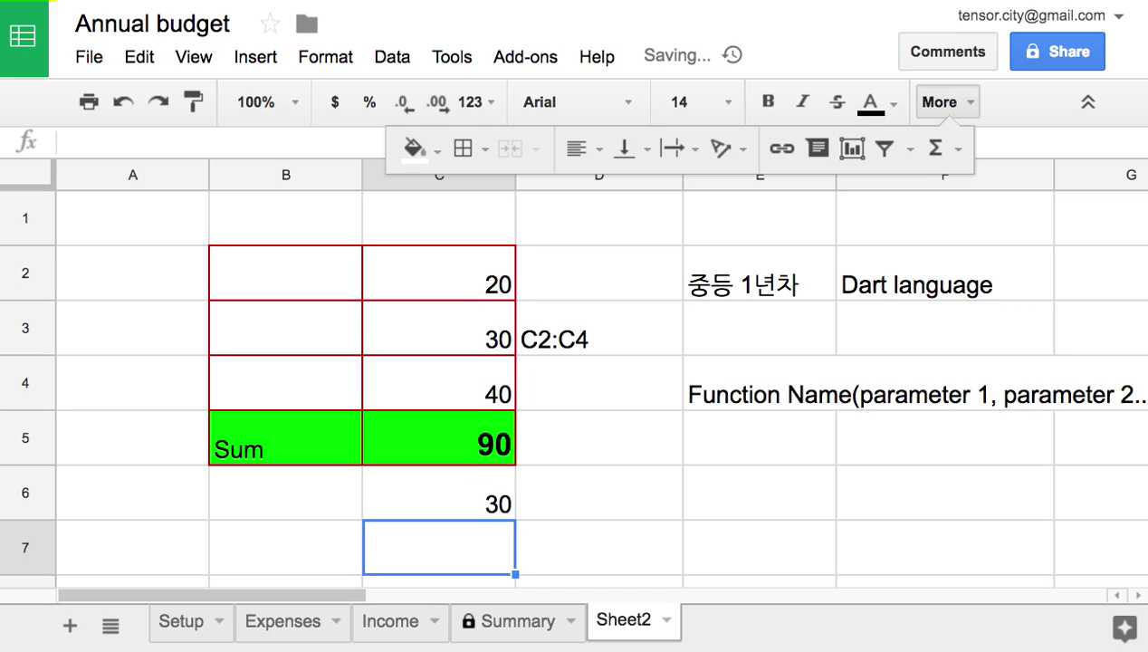
Label the average row by entering "Average" in cell B6.
left_click(333, 501)
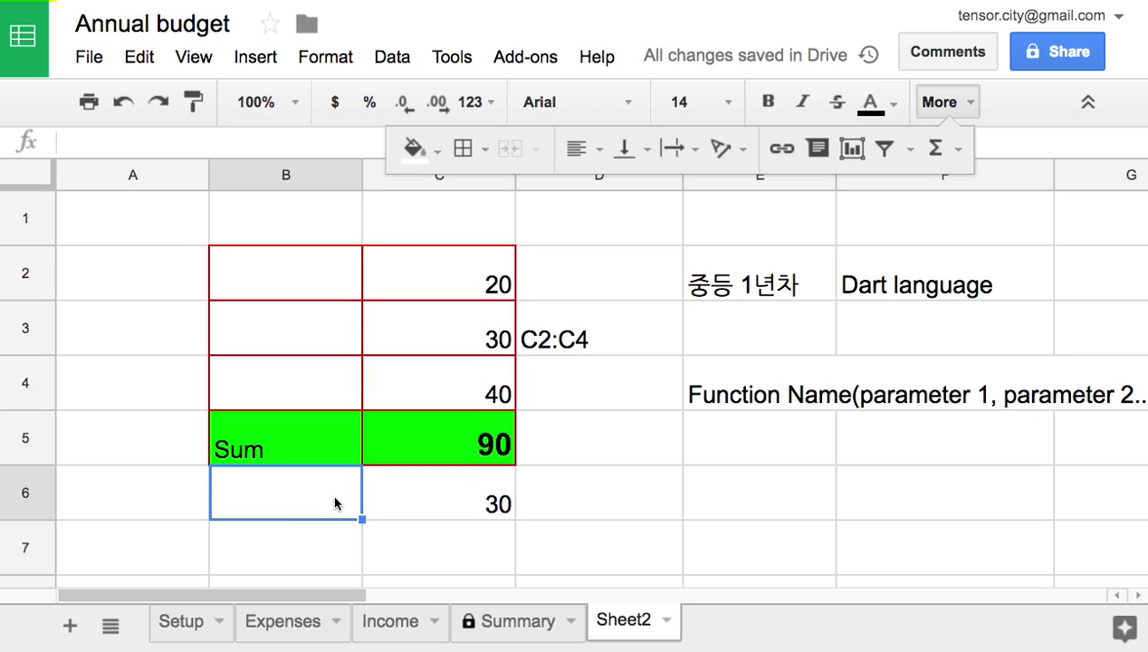
type("Average")
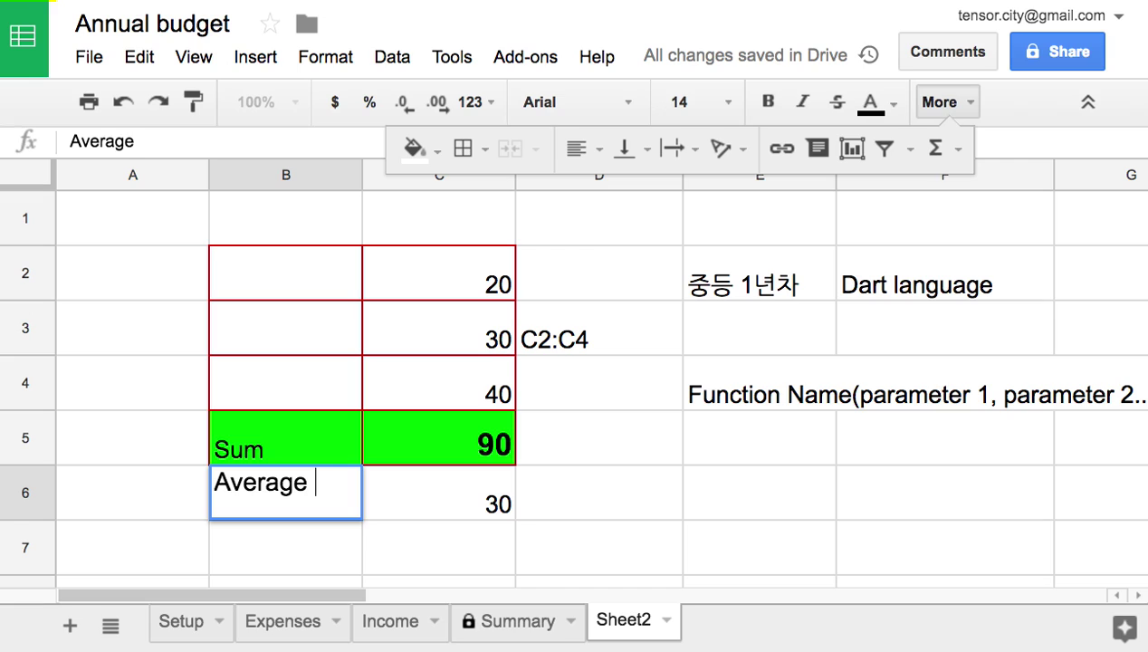
left_click(365, 503)
left_click(327, 446)
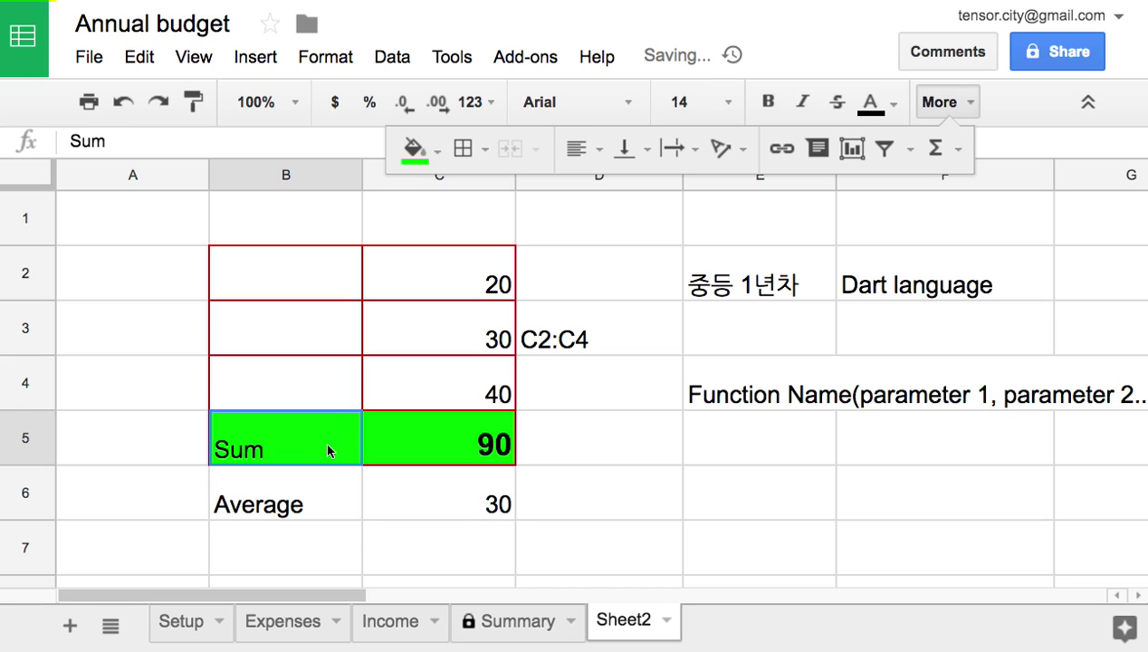
Paste only the format of B5:C5 onto the Average row B6:C6, and change that row's fill color to yellow.
left_click_drag(313, 282, 480, 280)
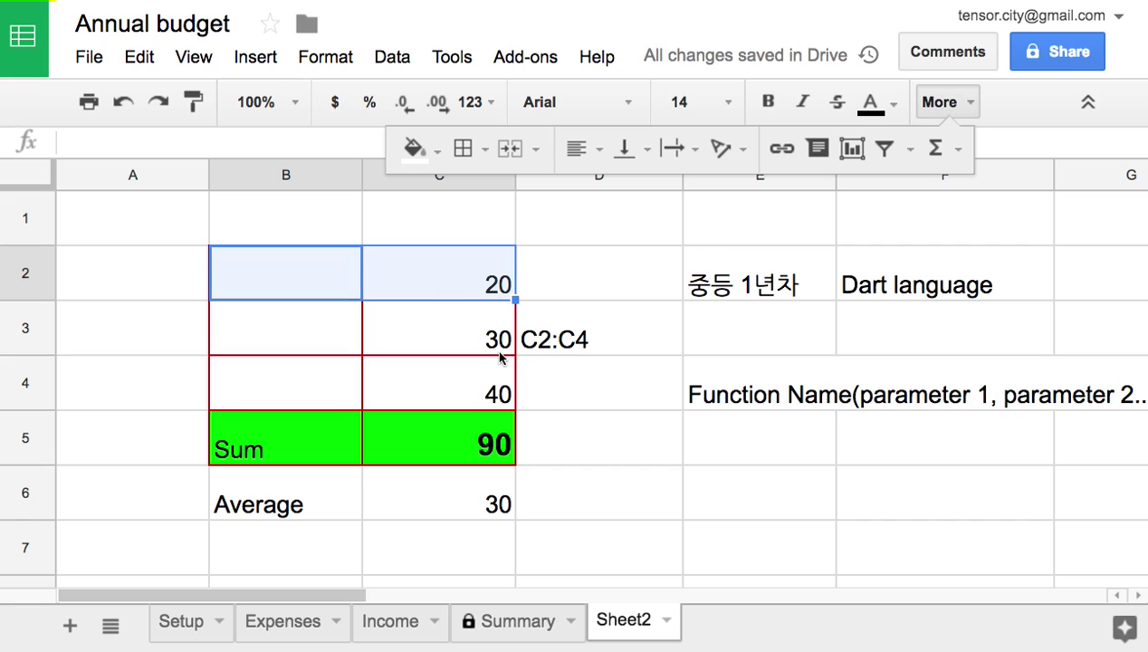
scroll(489, 492, "down", 1)
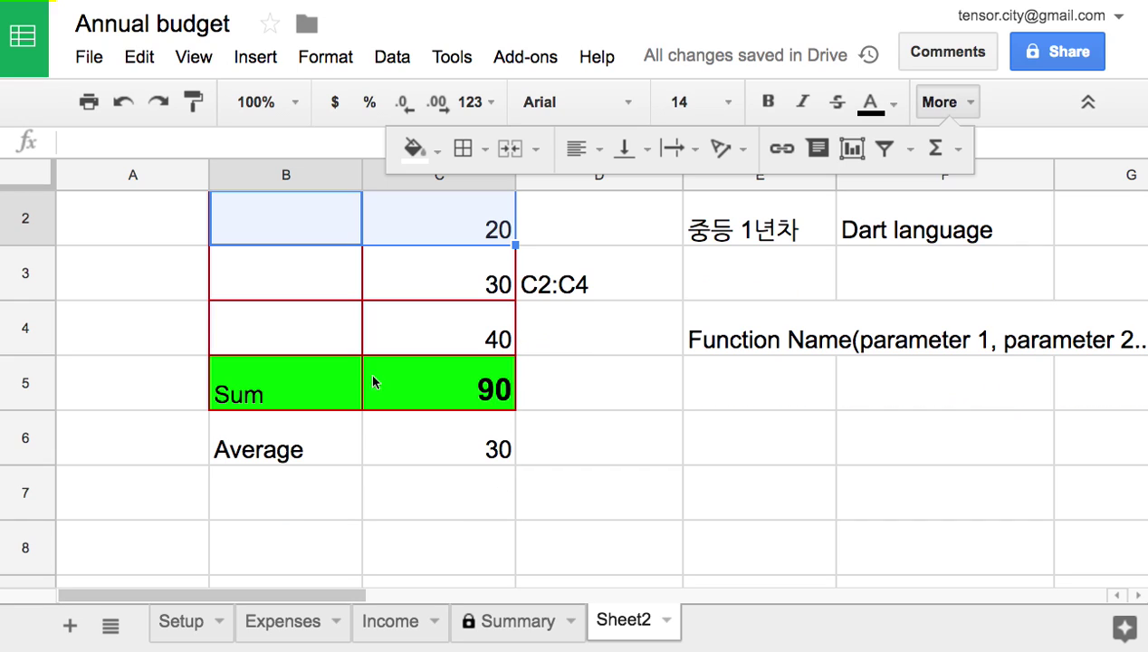
left_click_drag(340, 377, 421, 385)
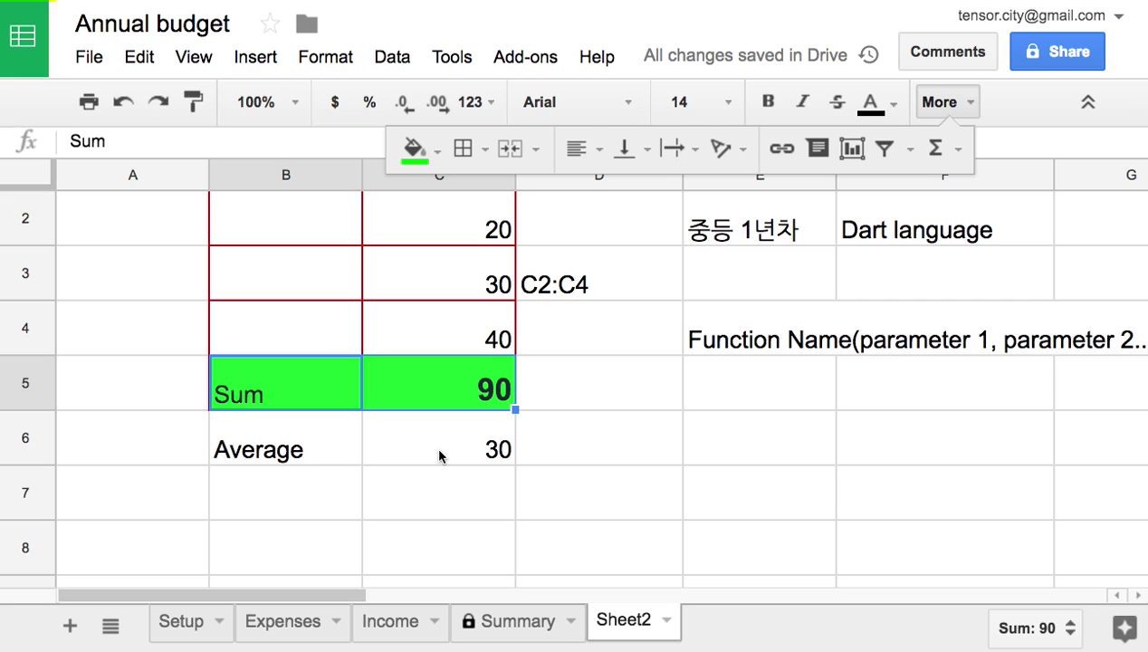
key("ctrl+c")
right_click(306, 453)
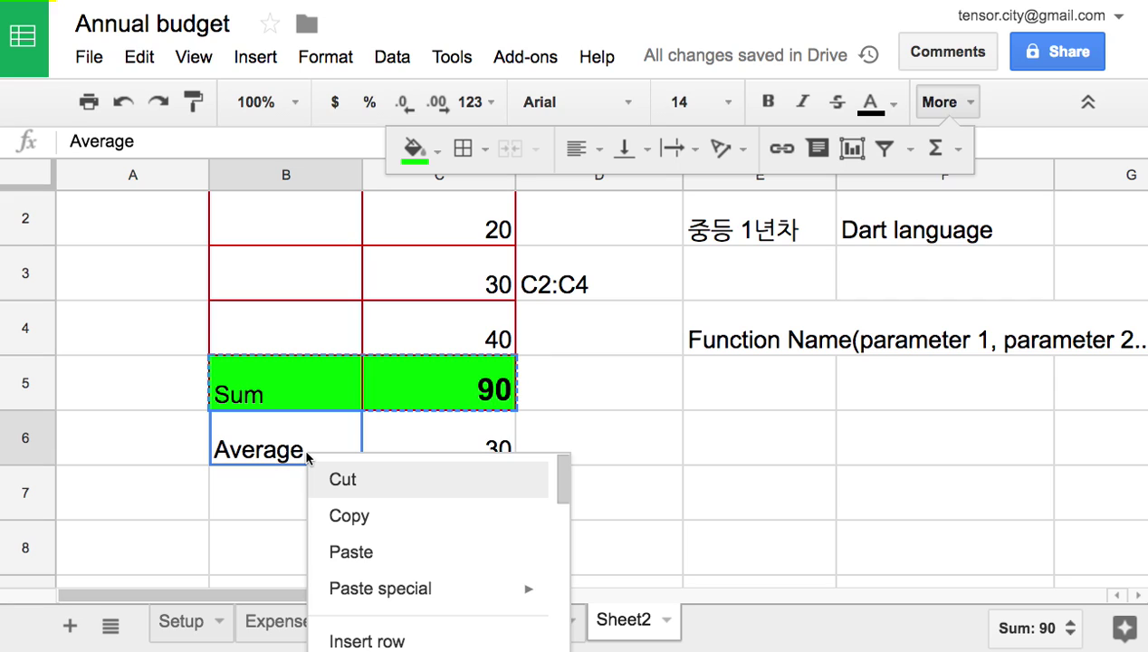
mouse_move(466, 593)
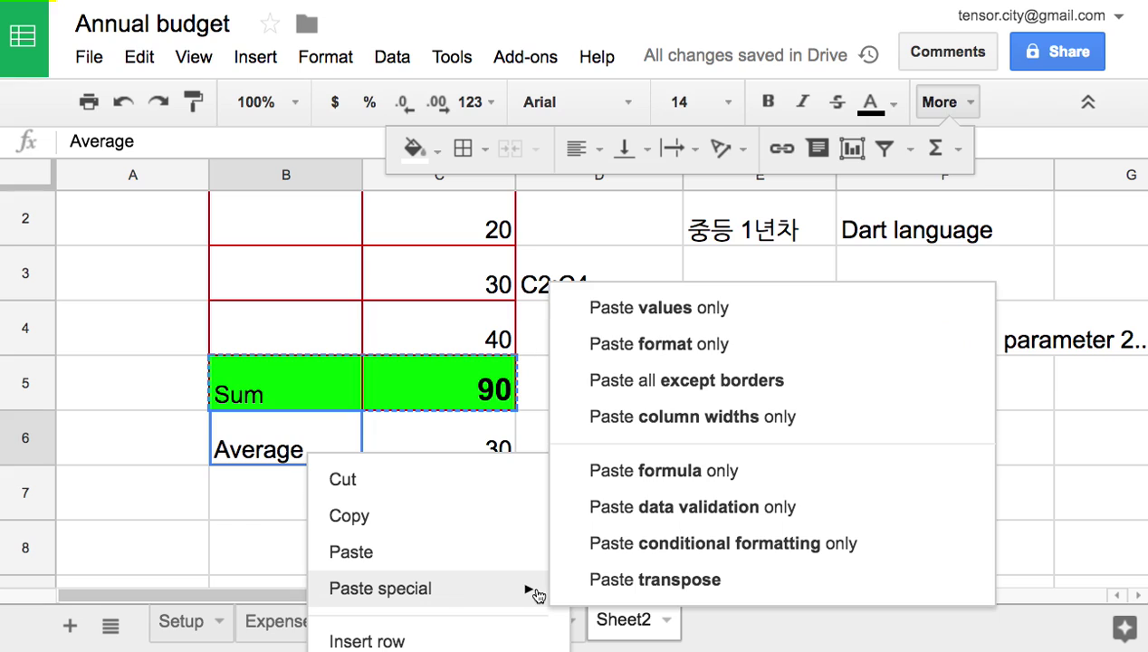
left_click(684, 349)
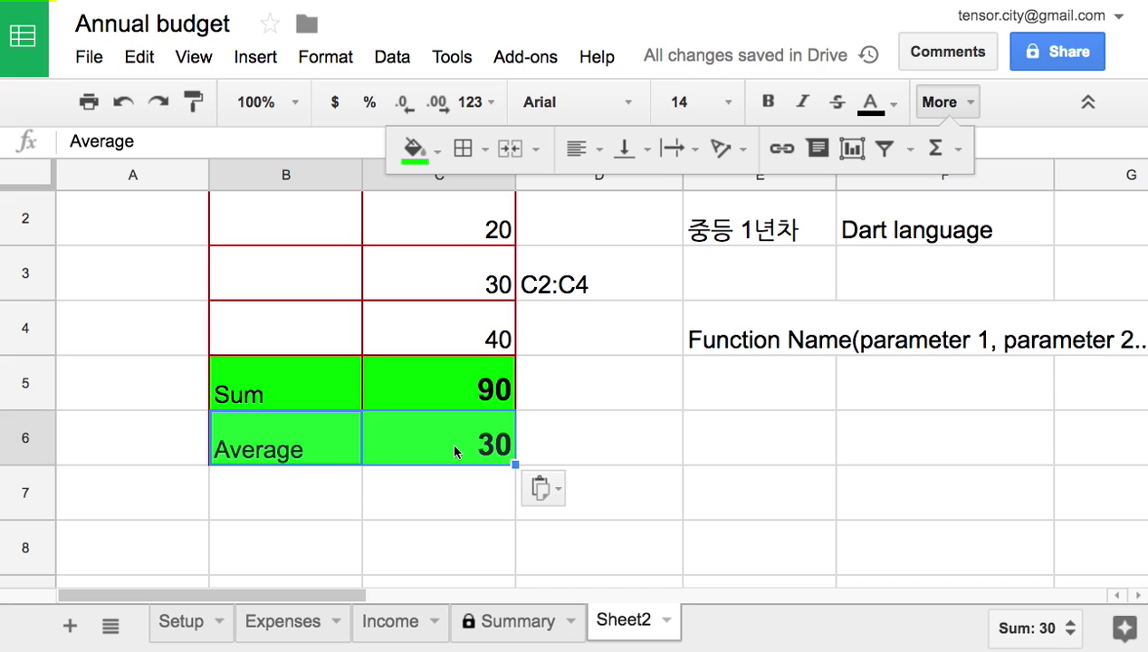
left_click(414, 149)
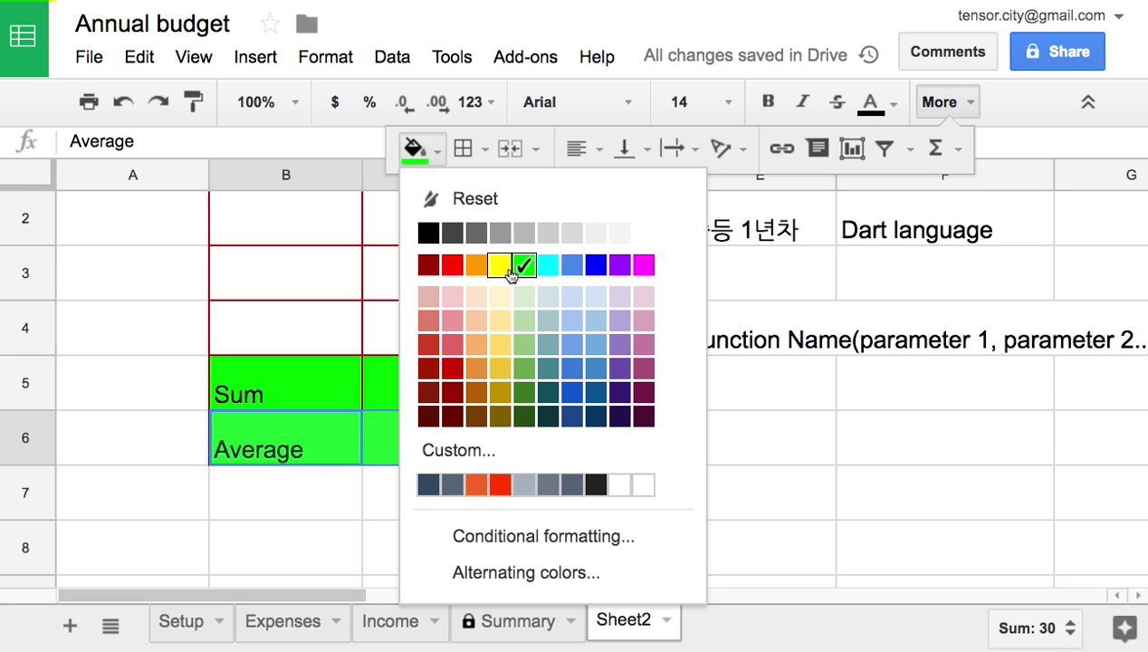
left_click(499, 263)
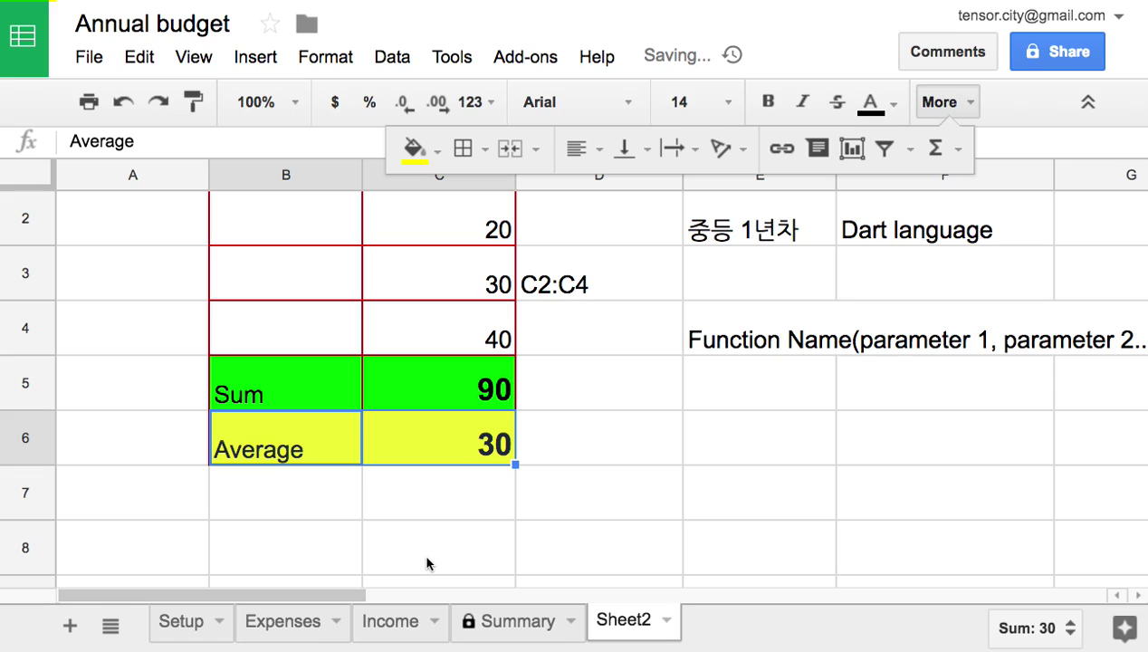
Copy the Sum row B5:C5 and paste its values only into row 7, starting at B7.
left_click_drag(312, 379, 447, 392)
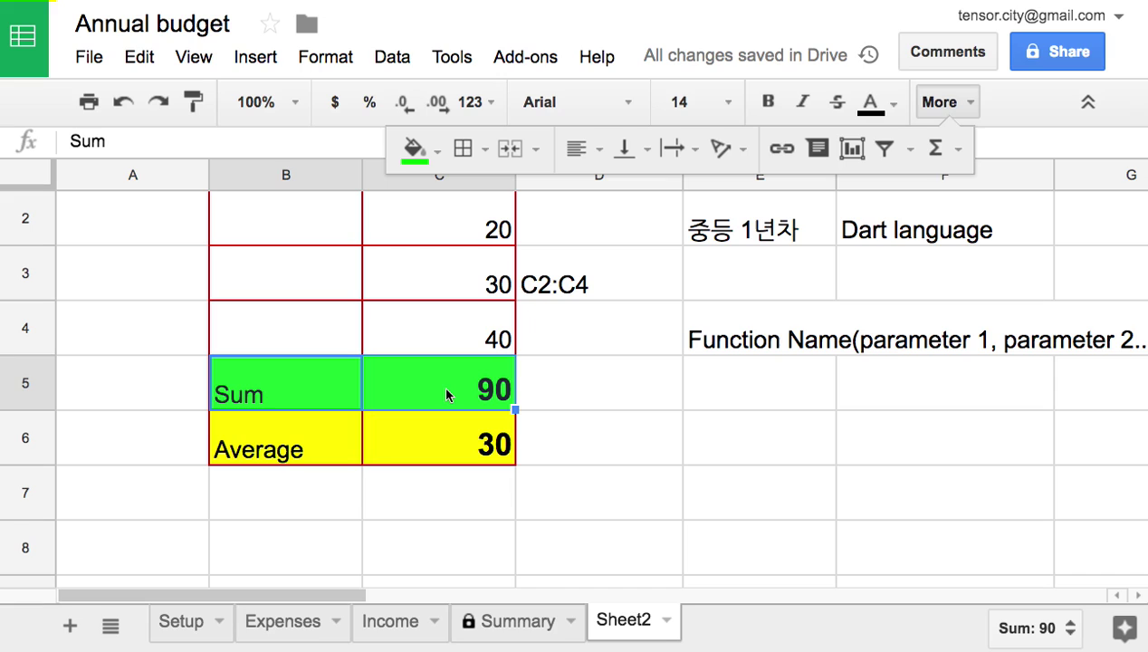
key("ctrl+c")
right_click(297, 497)
mouse_move(448, 627)
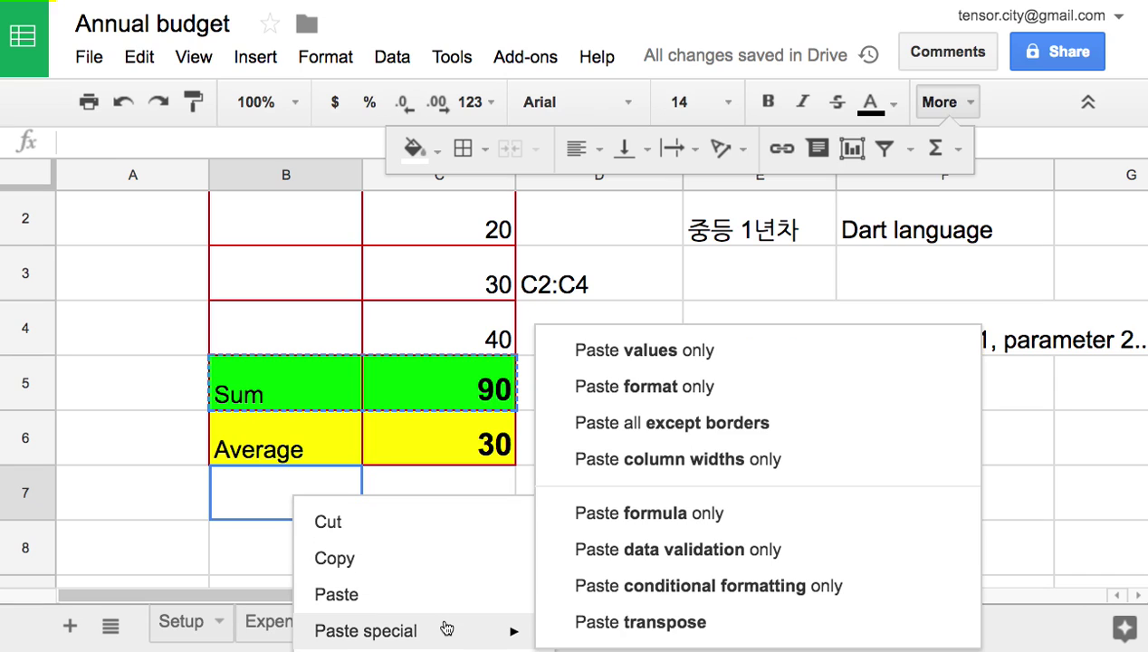
left_click(712, 362)
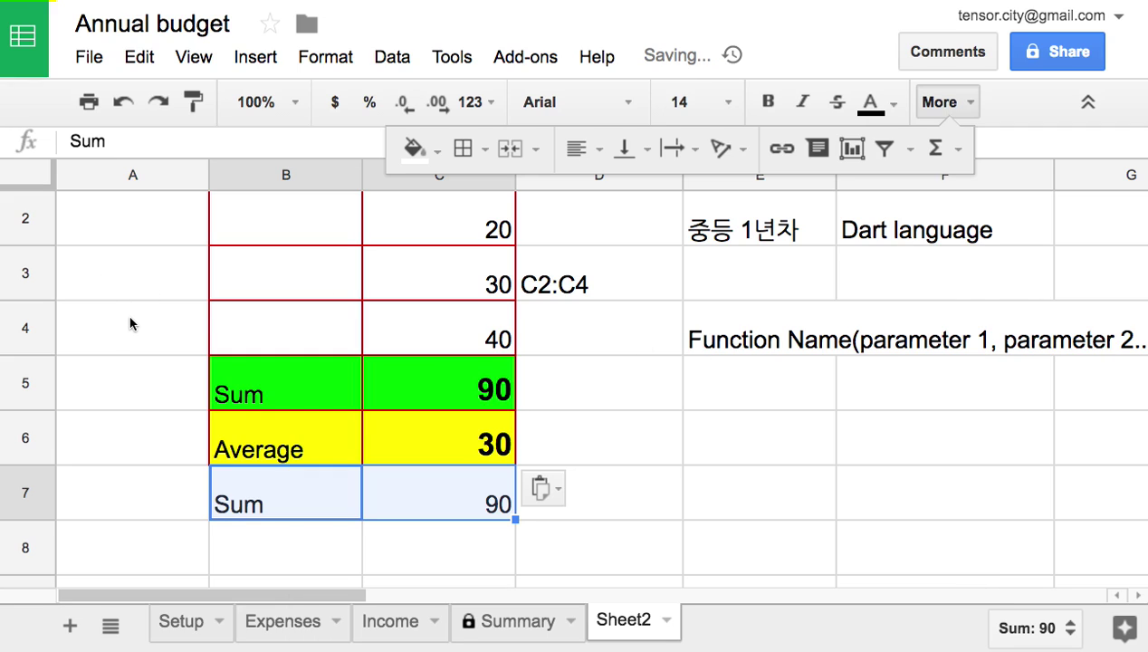
Paste the copied Sum row into row 8, starting at B8, with everything except borders.
scroll(129, 323, "down", 1)
left_click(343, 496)
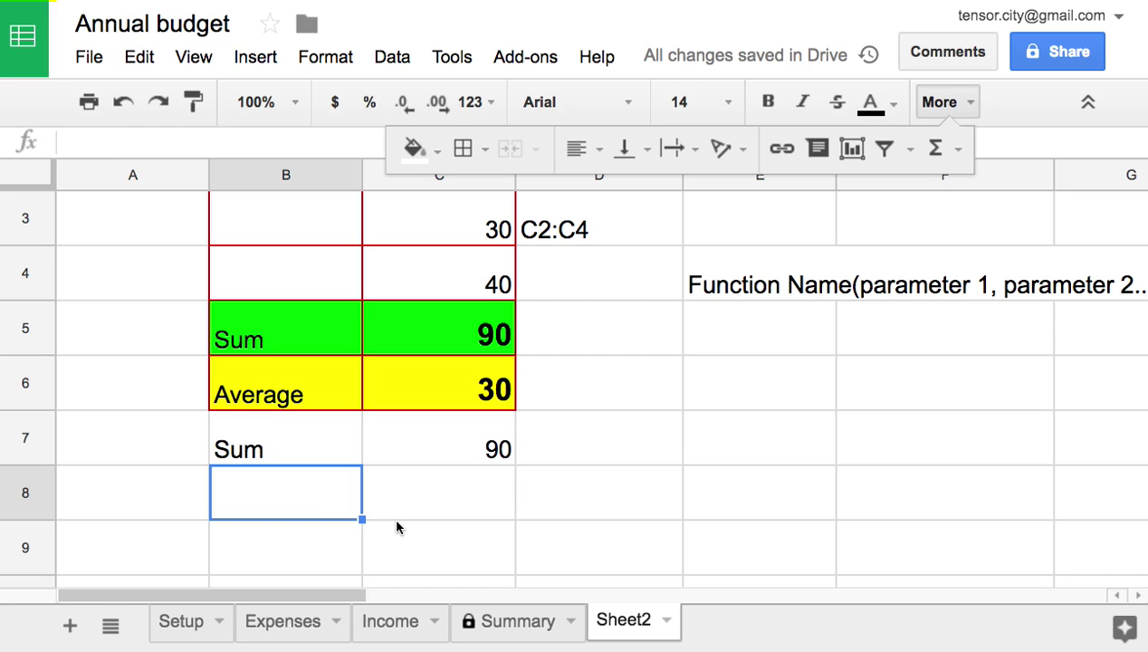
right_click(321, 501)
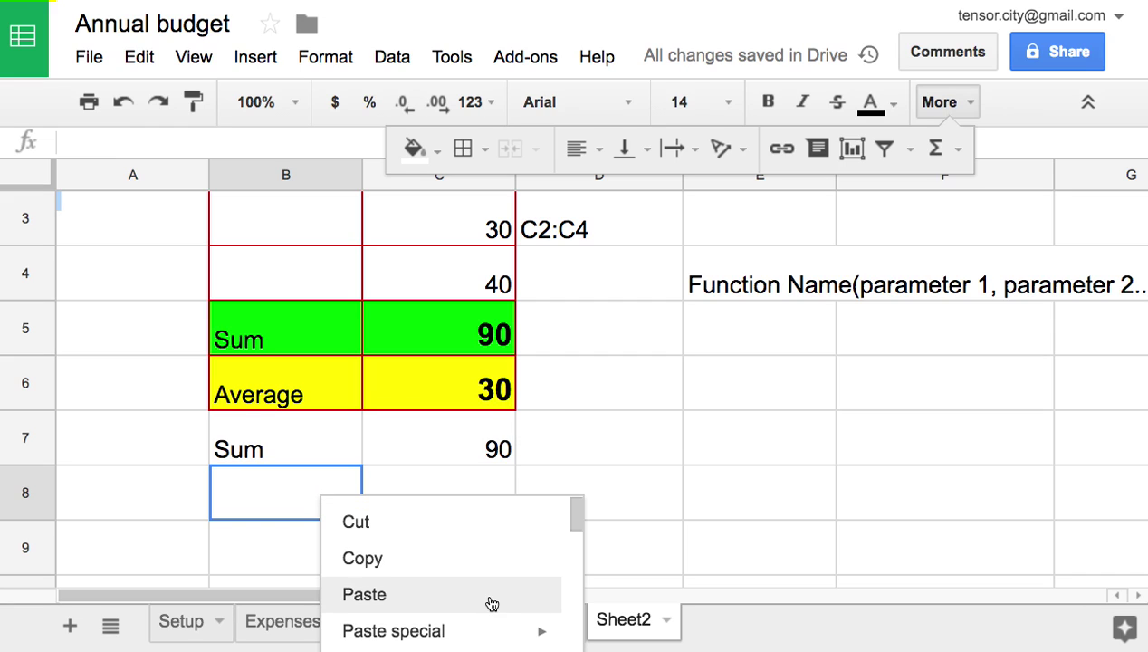
mouse_move(511, 631)
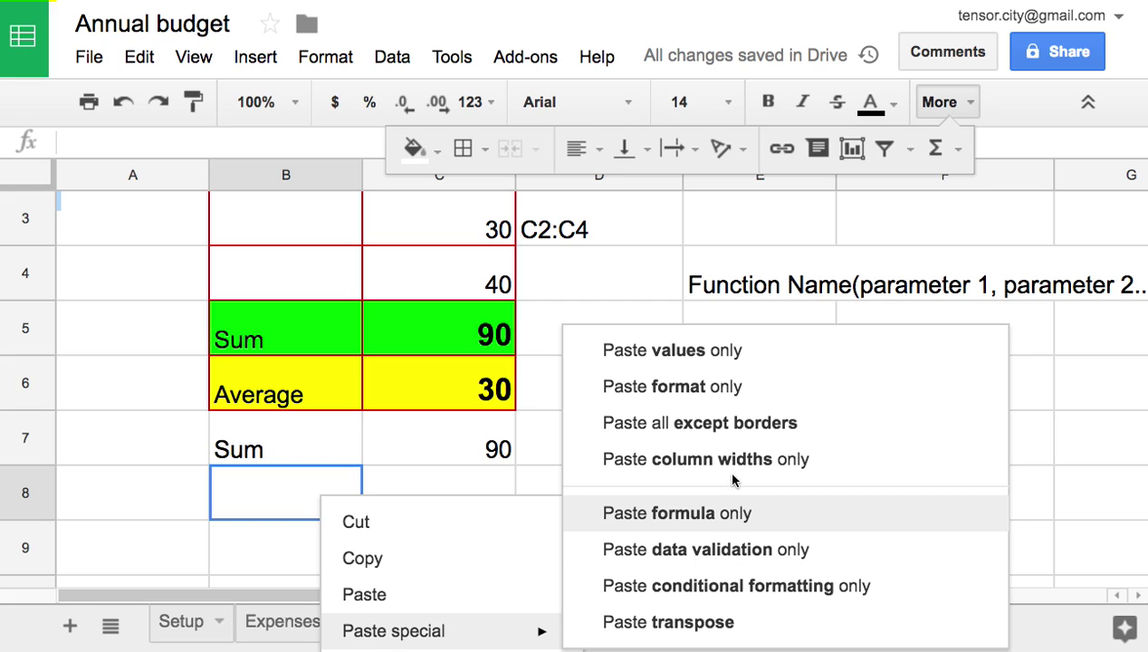
left_click(727, 429)
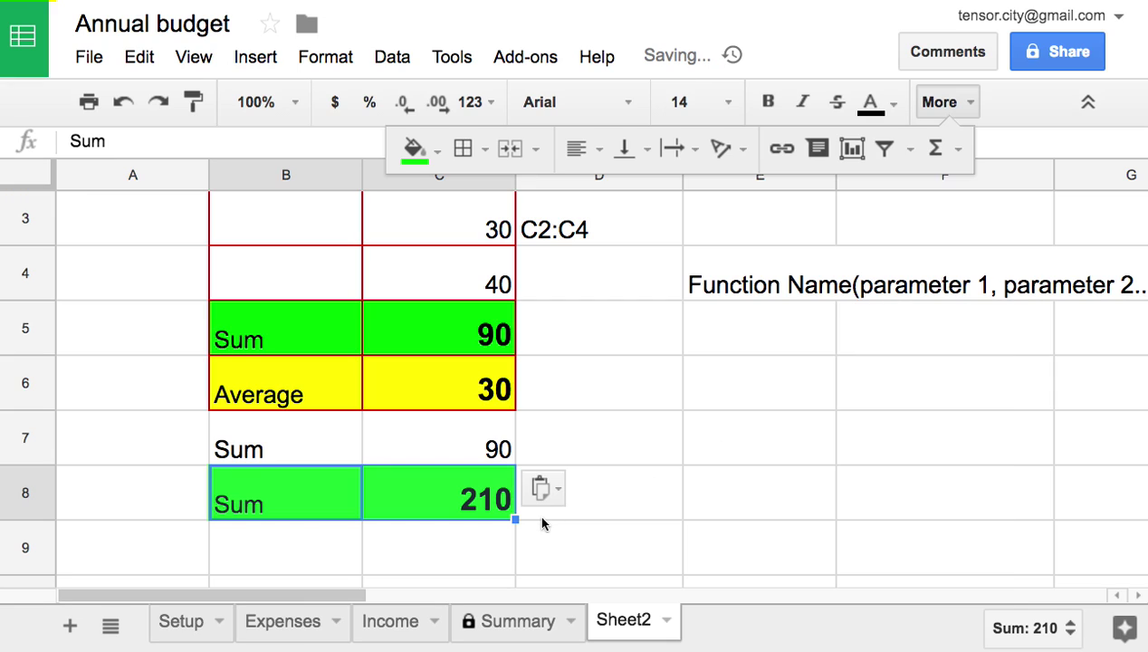
Paste only the column widths of the copied Sum row at B9.
scroll(536, 580, "right", 6)
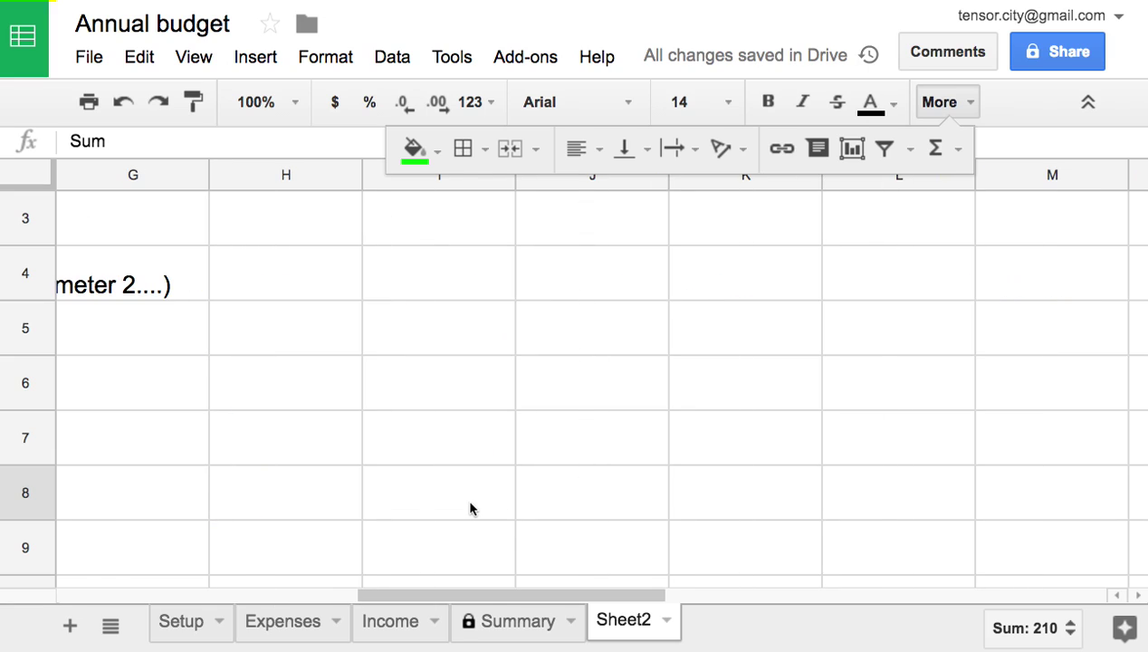
scroll(465, 496, "left", 6)
left_click(459, 538)
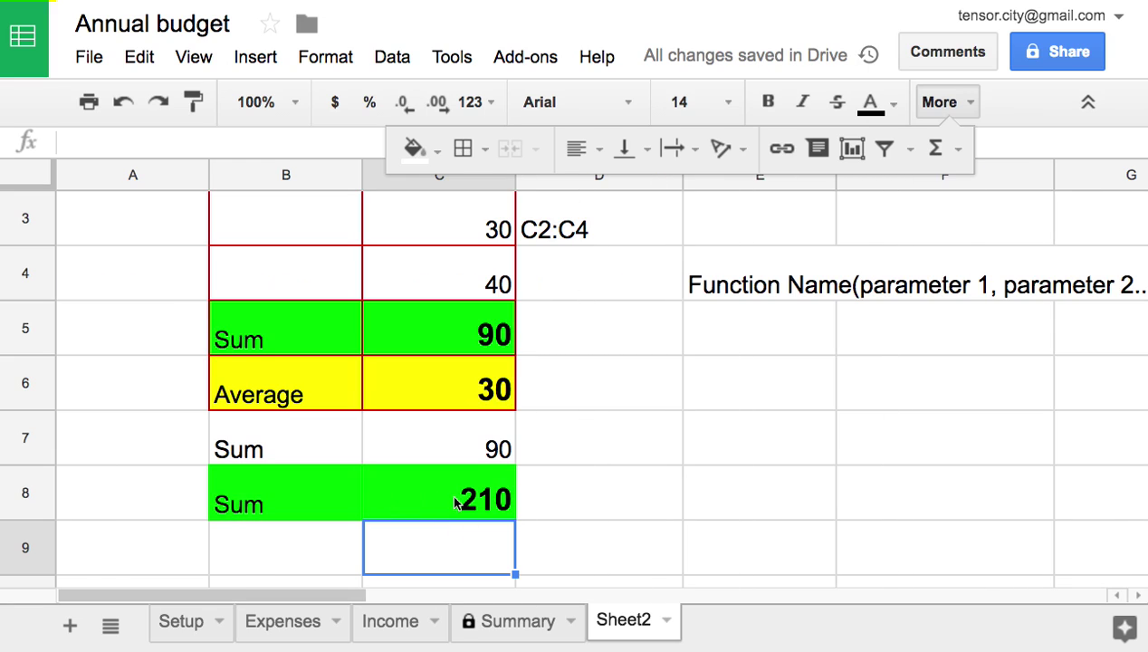
scroll(441, 515, "down", 1)
right_click(308, 484)
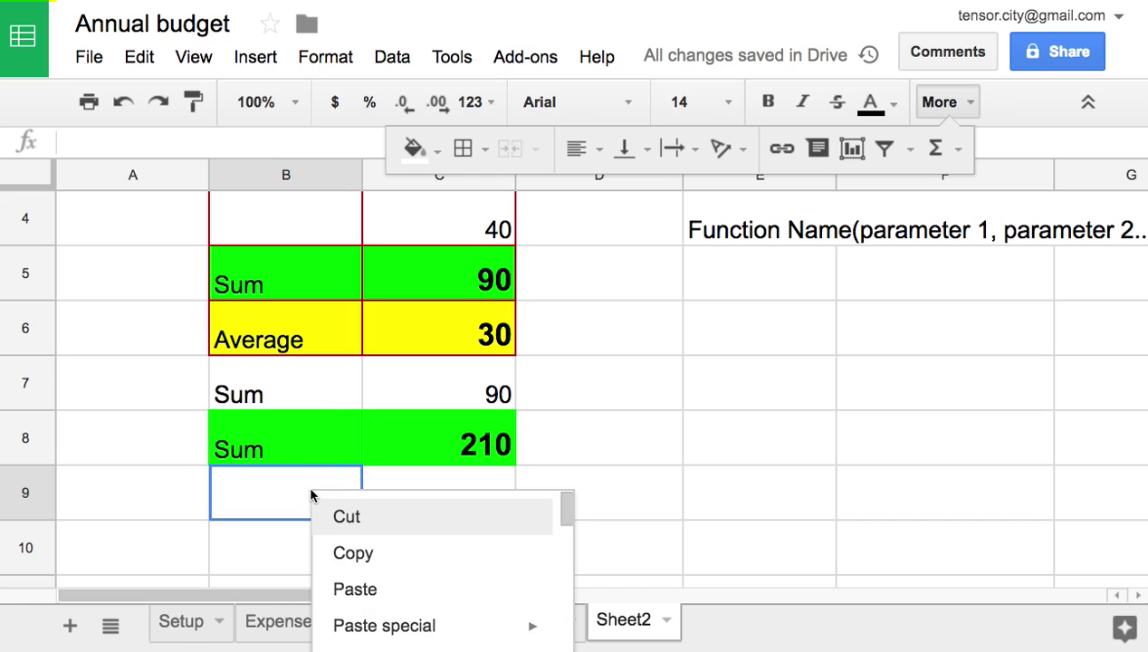
mouse_move(459, 625)
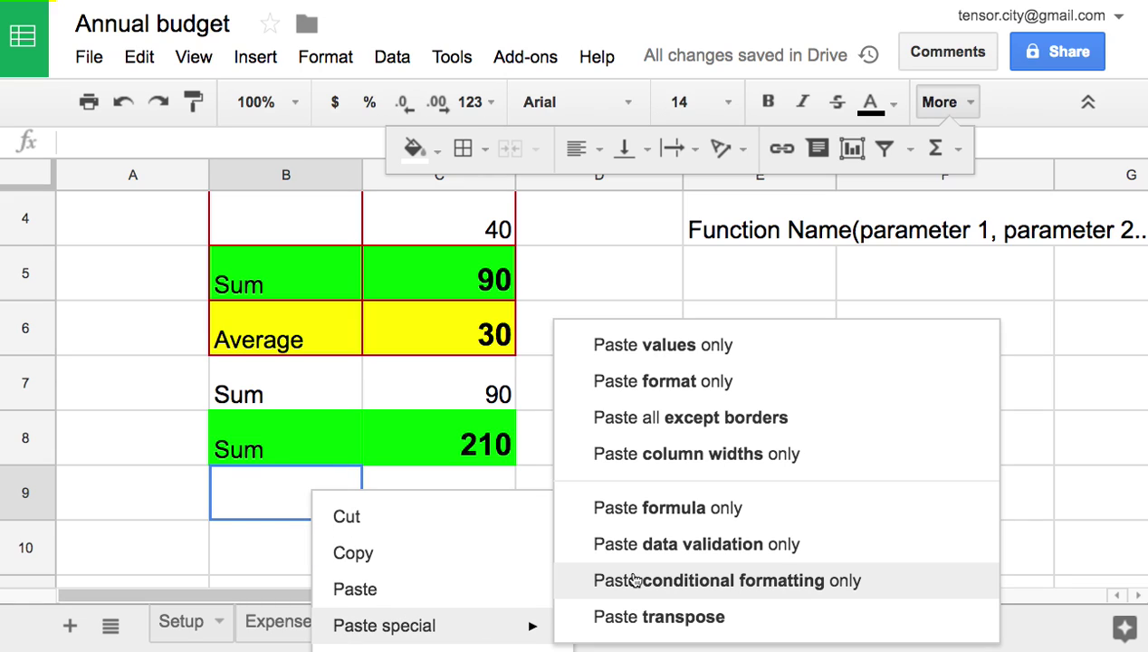
left_click(705, 462)
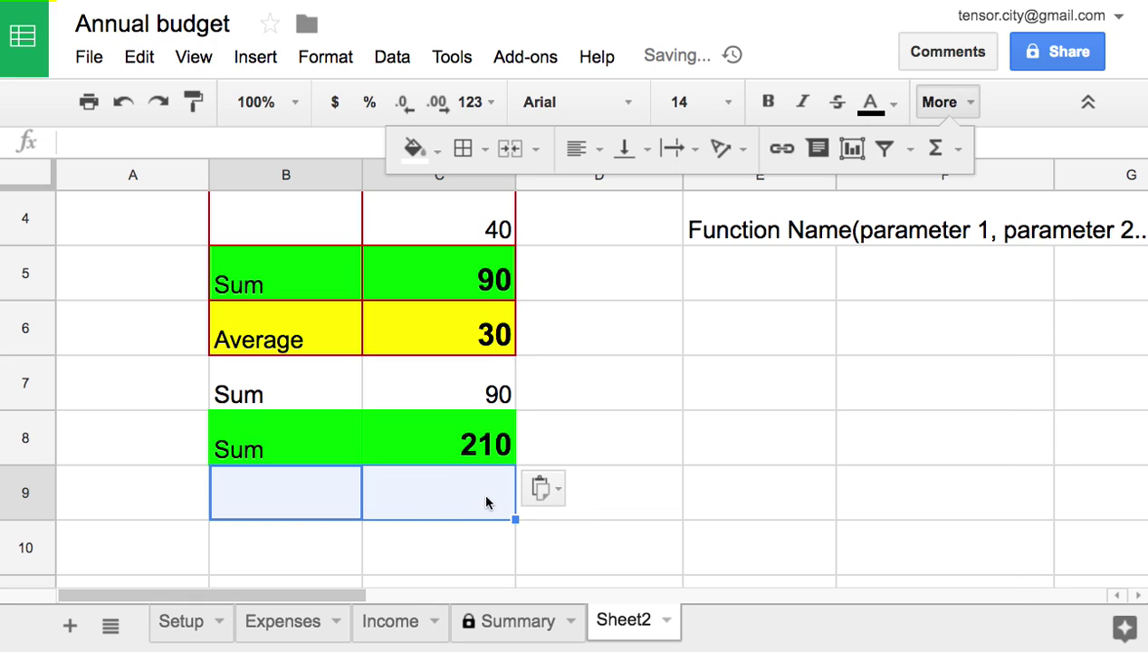
Enter the note "Selective Copy and Paste" in cell E6.
left_click(746, 328)
type("Sele")
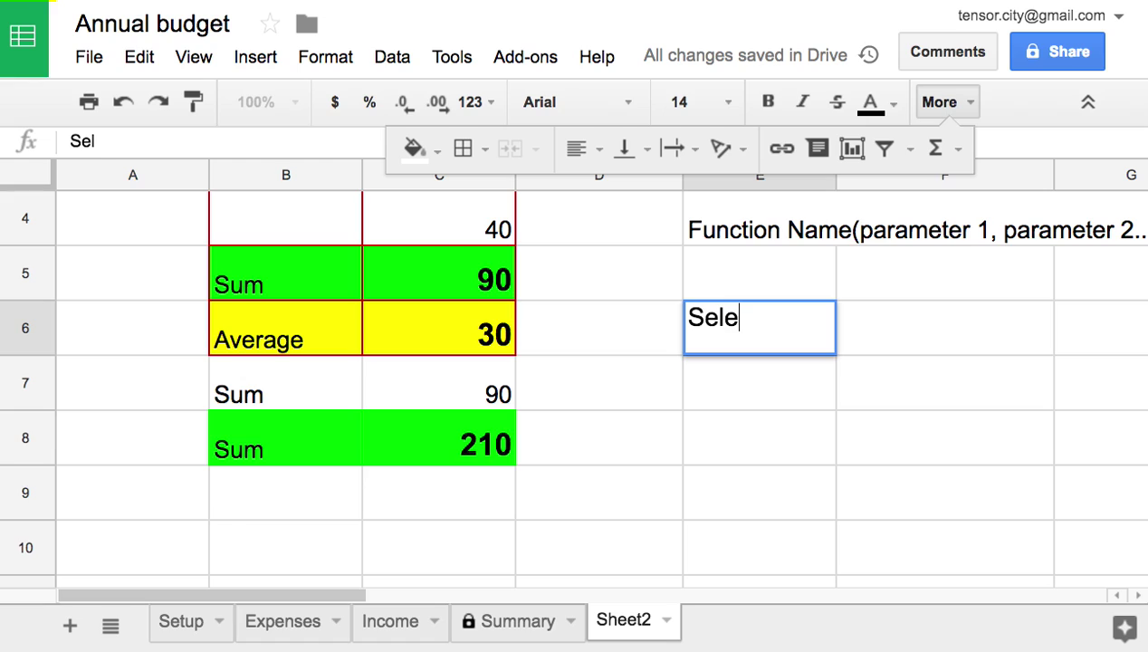
type("ctive ")
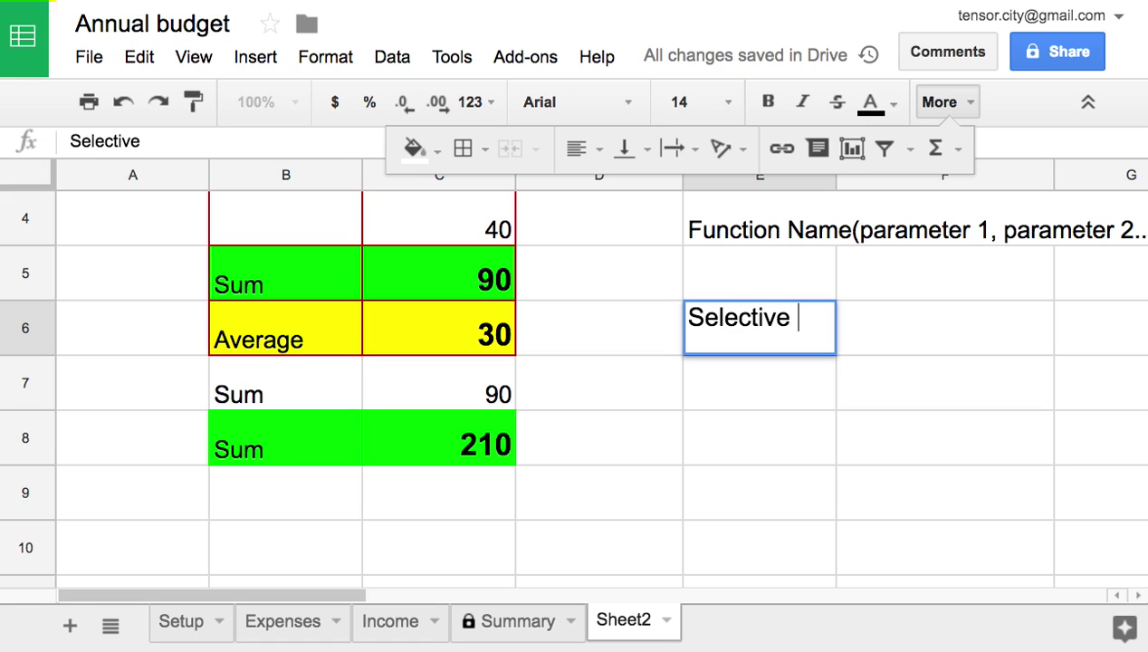
type("Copy ")
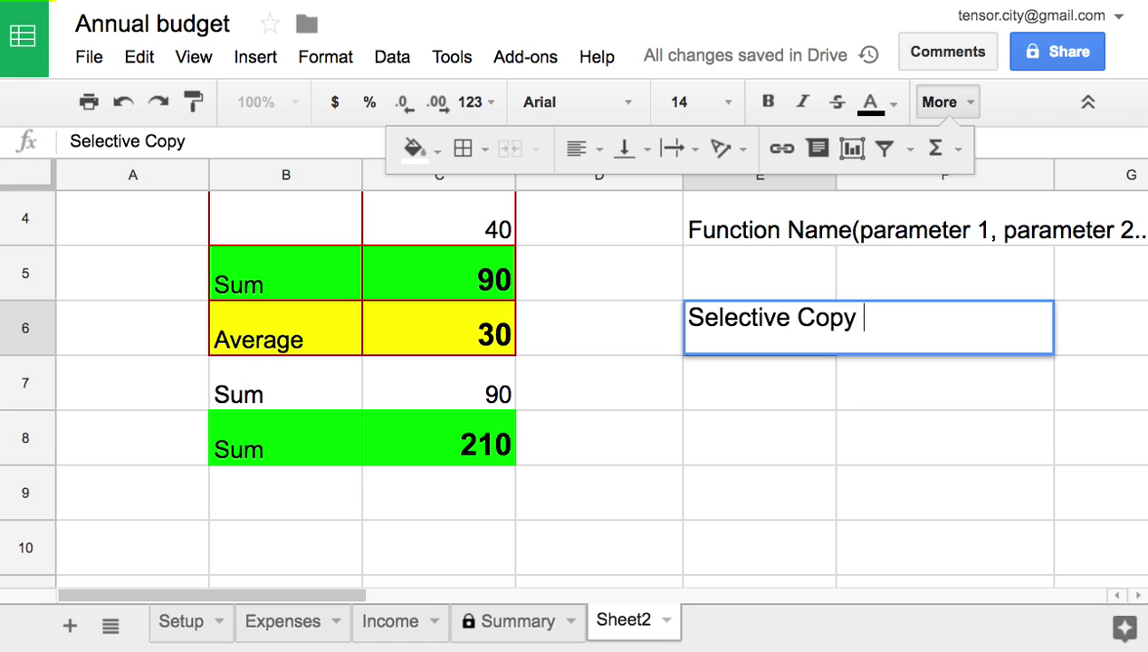
type("and Paste")
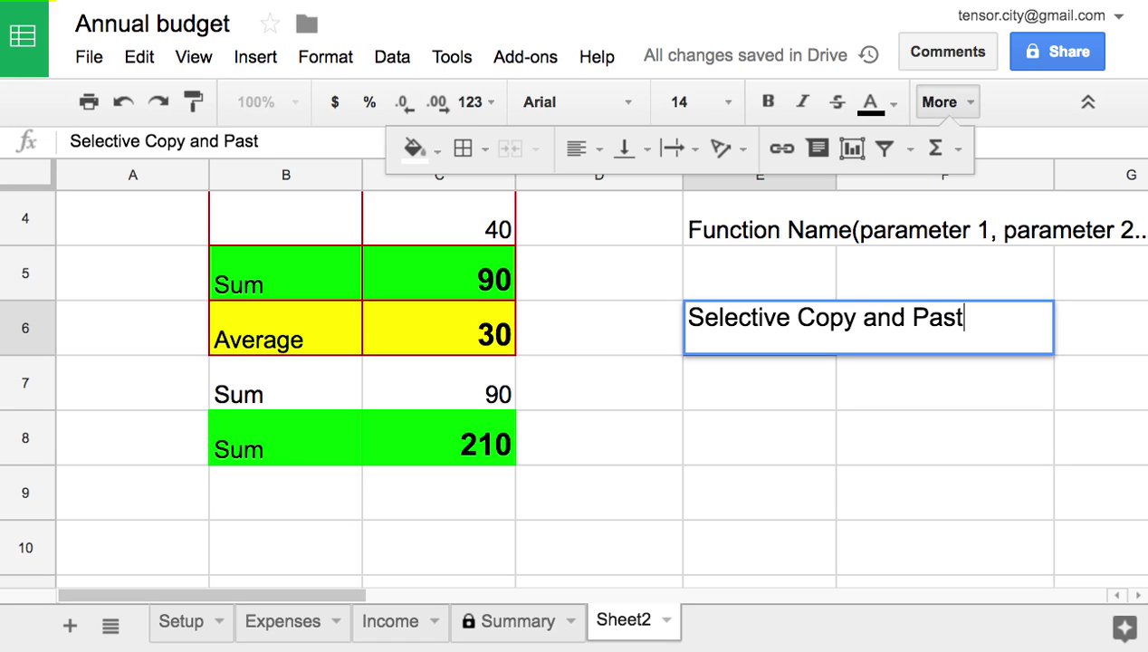